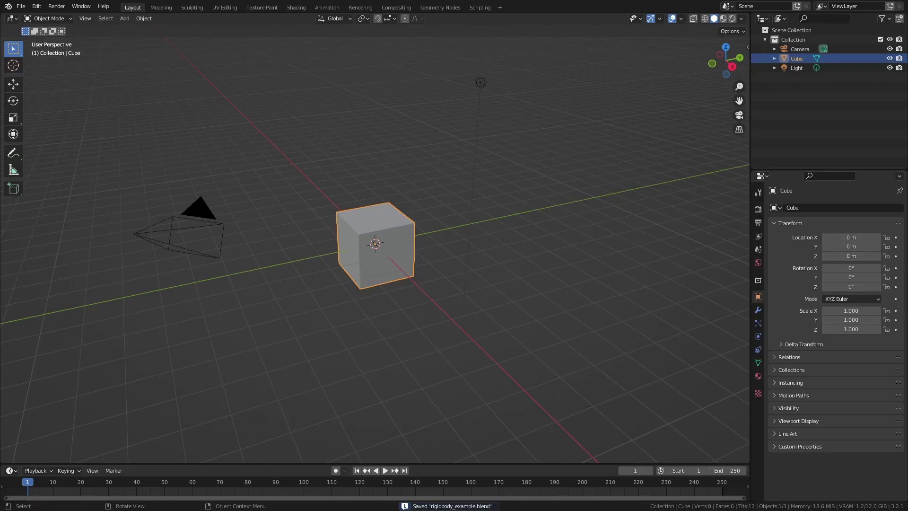
# - Delete all the default objects and add an icosphere at the world origin
pyautogui.moveTo(376, 292); pyautogui.dragTo(473, 253, button='middle')
pyautogui.press('a')
pyautogui.press('x')
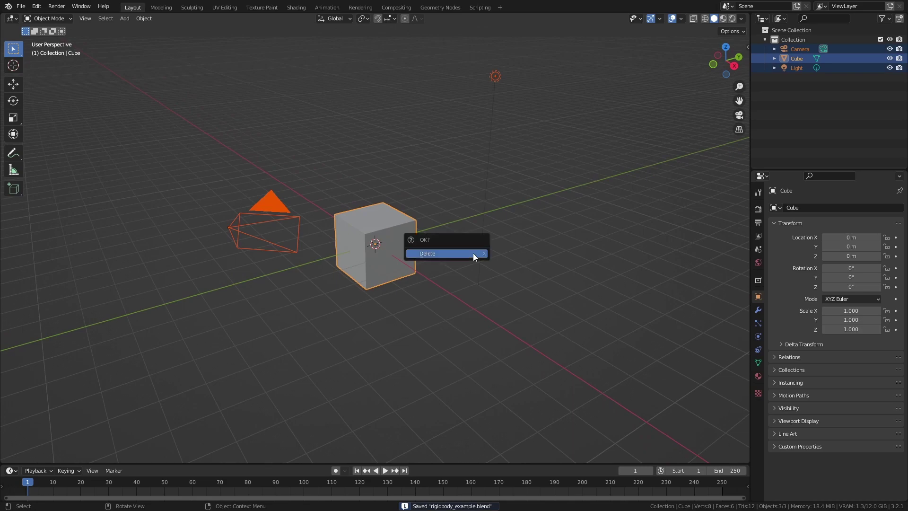
pyautogui.click(473, 254)
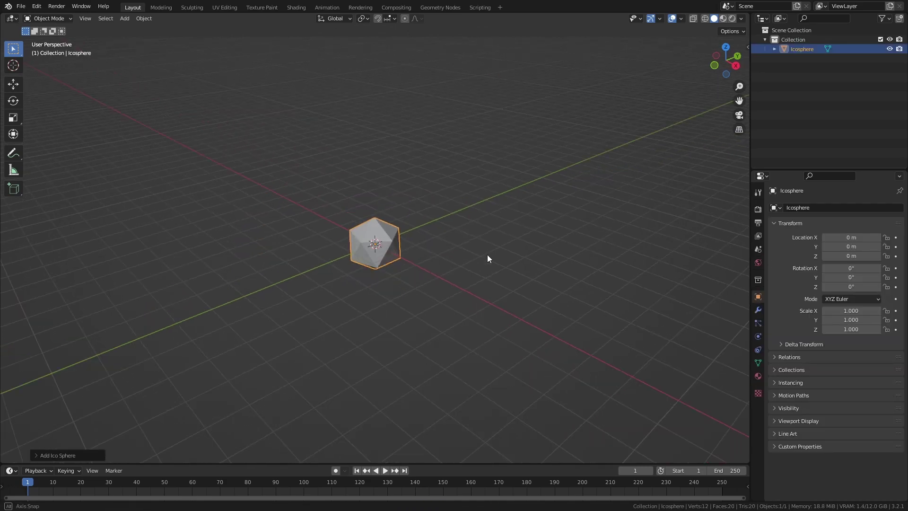
# - Scale the icosphere's mesh down in Edit Mode to about 0.24 of its size
pyautogui.moveTo(487, 254); pyautogui.dragTo(531, 215, button='middle')
pyautogui.press('Tab')
pyautogui.press('s')
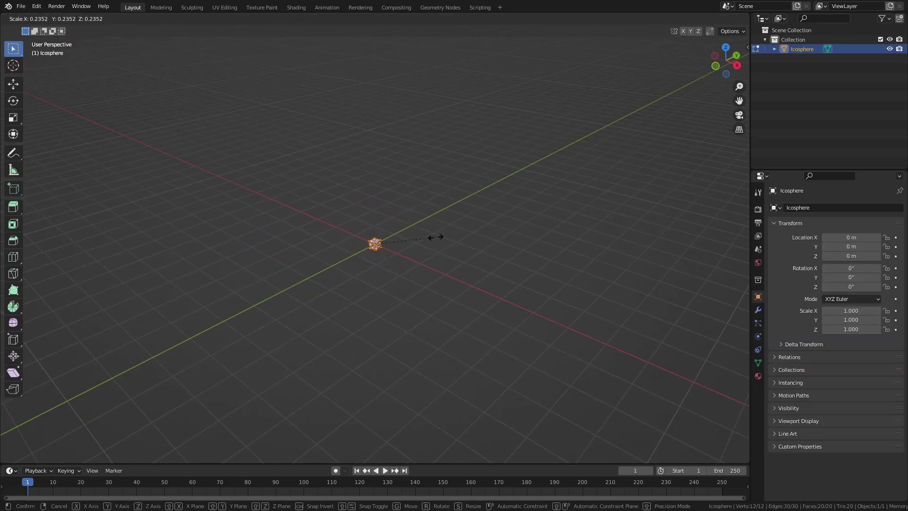
# - Make the small icosphere an active rigid body
pyautogui.click(144, 18)
pyautogui.moveTo(160, 250)
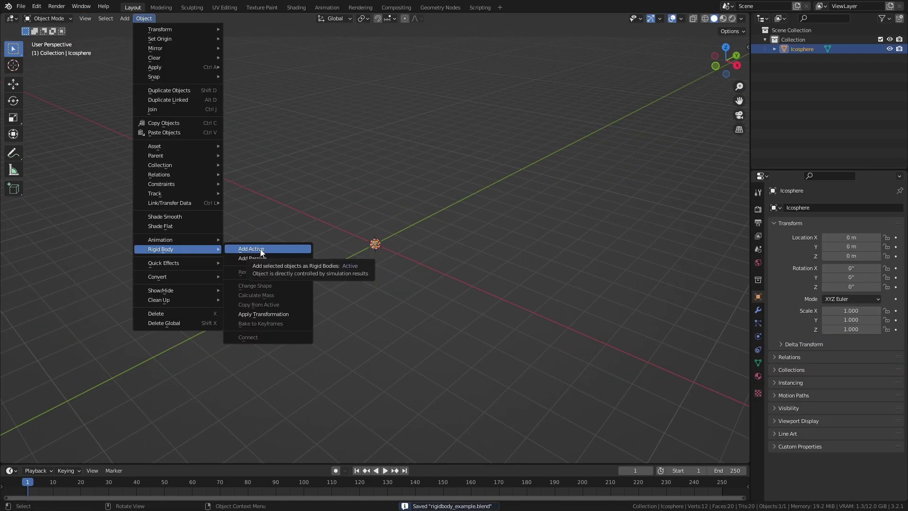
pyautogui.click(251, 249)
# - Stack three Array modifiers of count 5 on the icosphere, with constant offsets of 1 m along X, Y and Z respectively
pyautogui.moveTo(297, 246); pyautogui.dragTo(461, 240, button='middle')
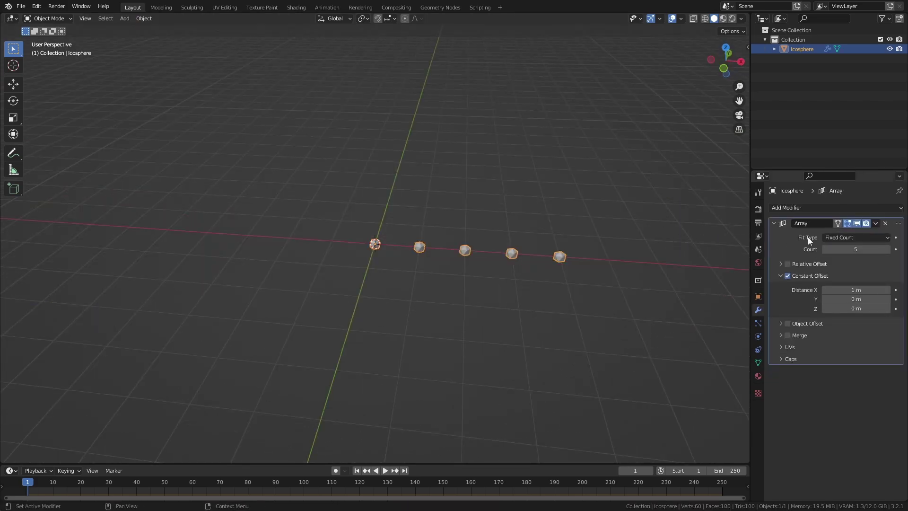
pyautogui.write('1')
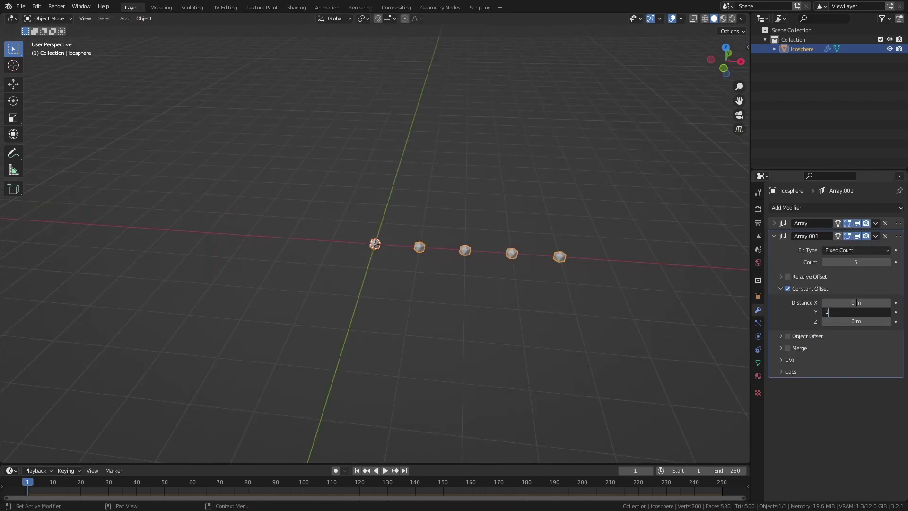
pyautogui.press('Return')
pyautogui.click(856, 434)
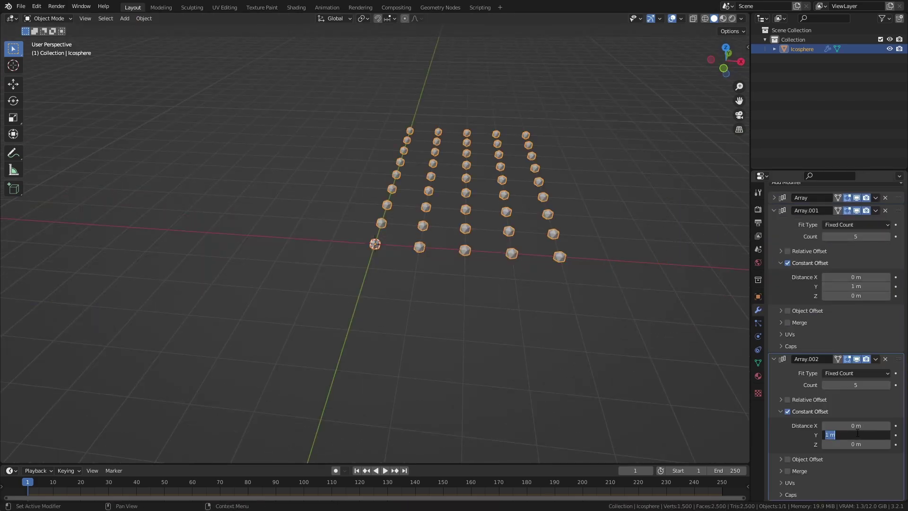
pyautogui.write('0')
pyautogui.press('Tab')
pyautogui.write('1')
pyautogui.press('Return')
# - Apply all three Array modifiers on the icosphere
pyautogui.click(876, 198)
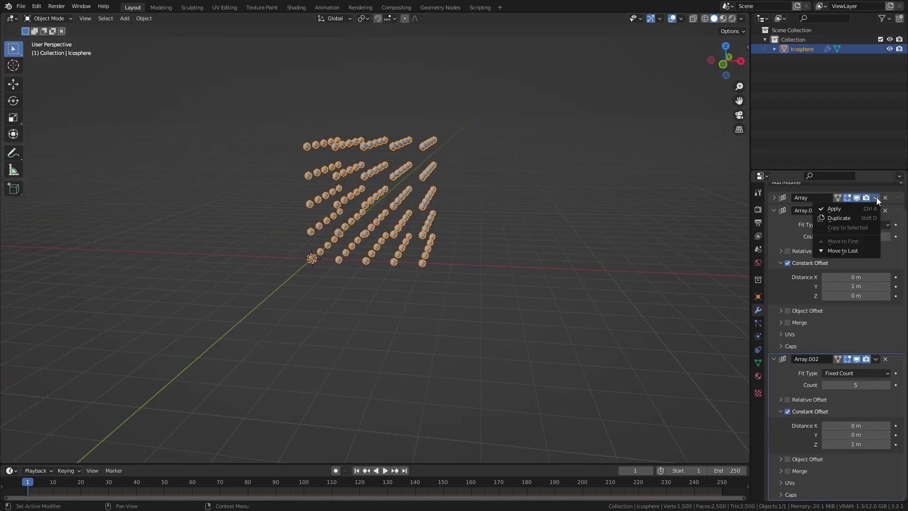
pyautogui.click(834, 209)
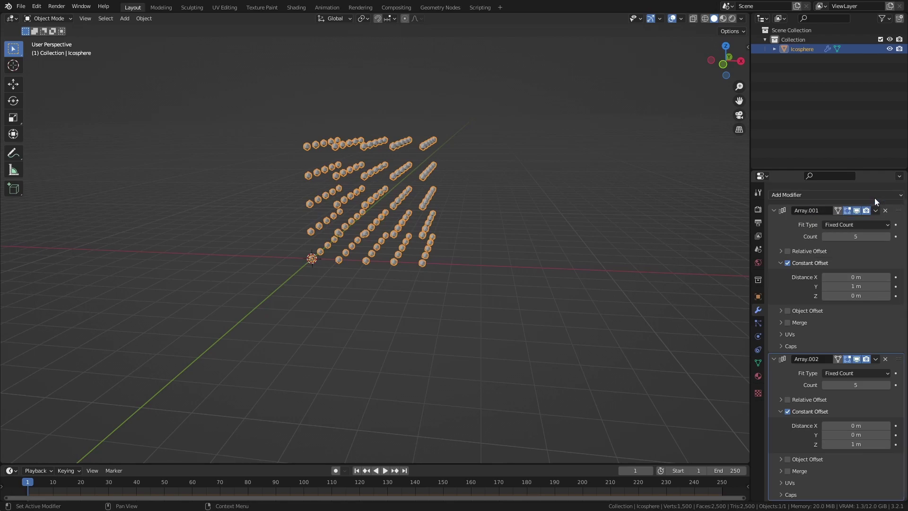
pyautogui.click(877, 211)
pyautogui.click(834, 221)
pyautogui.click(877, 211)
pyautogui.click(835, 221)
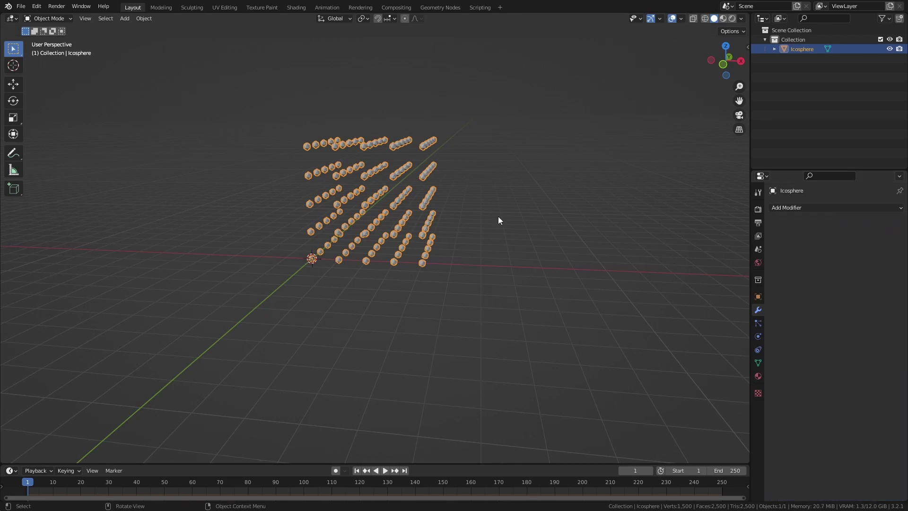
# - Separate the icosphere grid by loose parts and set every piece's origin to its geometry
pyautogui.moveTo(498, 217); pyautogui.dragTo(414, 224, button='middle')
pyautogui.press('p')
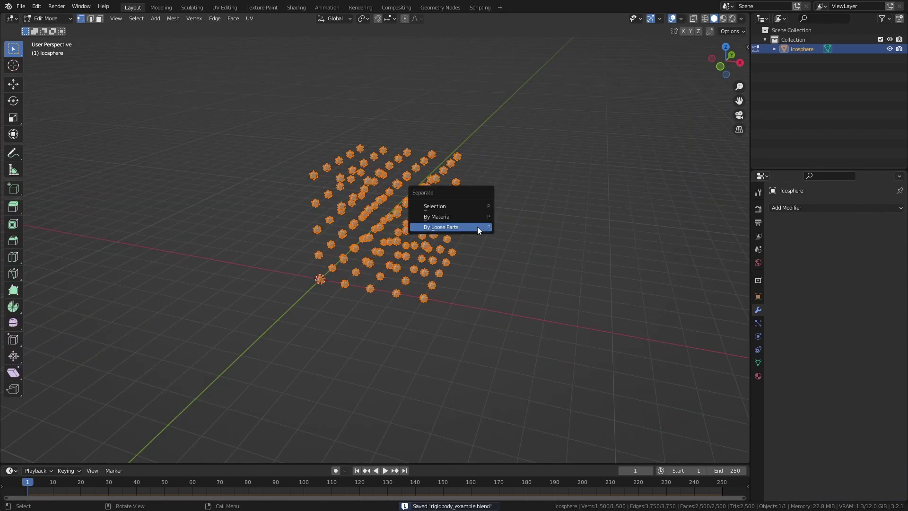
pyautogui.click(478, 228)
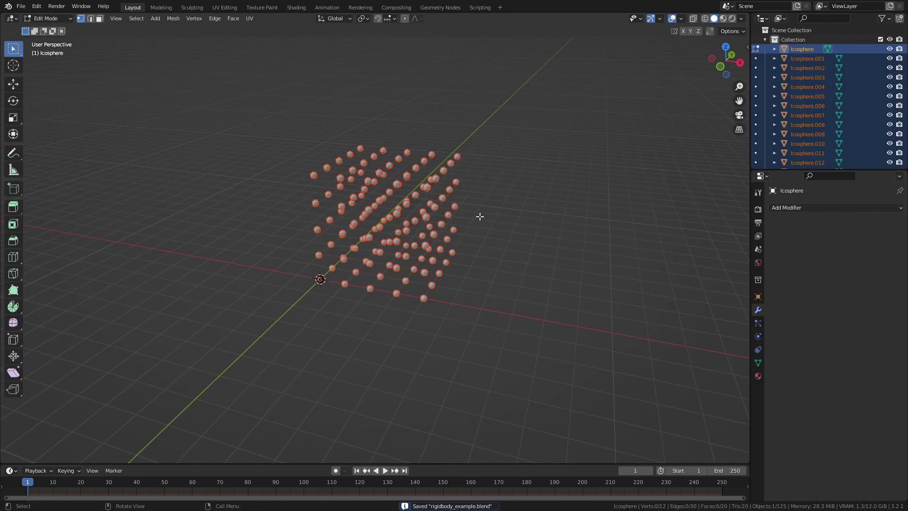
pyautogui.moveTo(479, 217); pyautogui.dragTo(480, 237, button='middle')
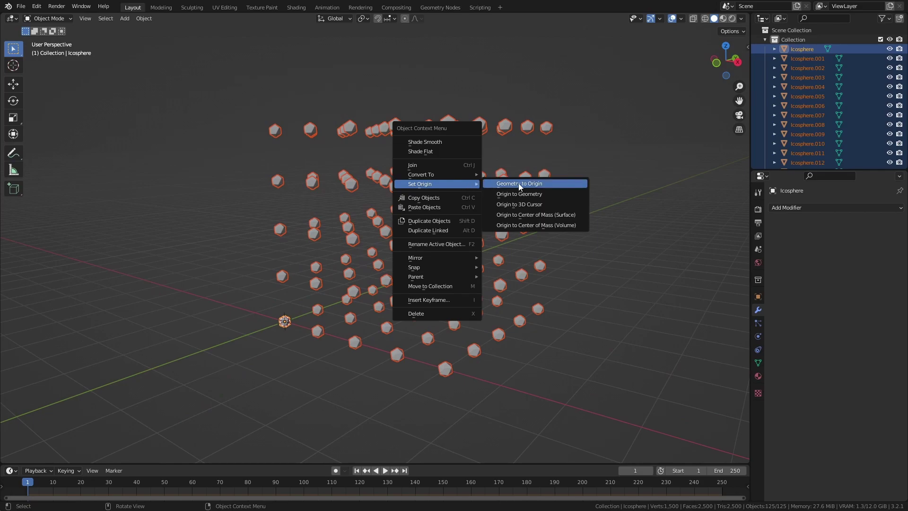
pyautogui.click(524, 195)
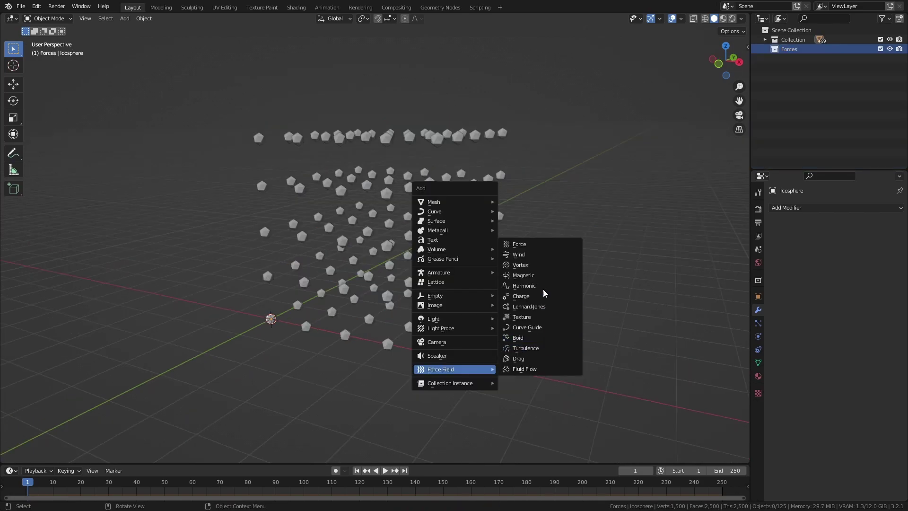
# - Add a Force force field in the Forces collection, and bake all dynamics to preview the rigid body simulation
pyautogui.click(539, 243)
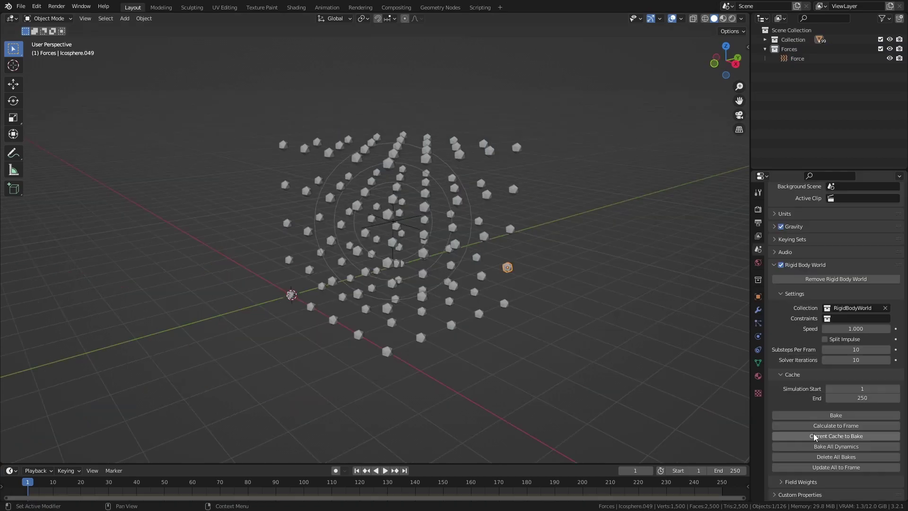
pyautogui.click(856, 446)
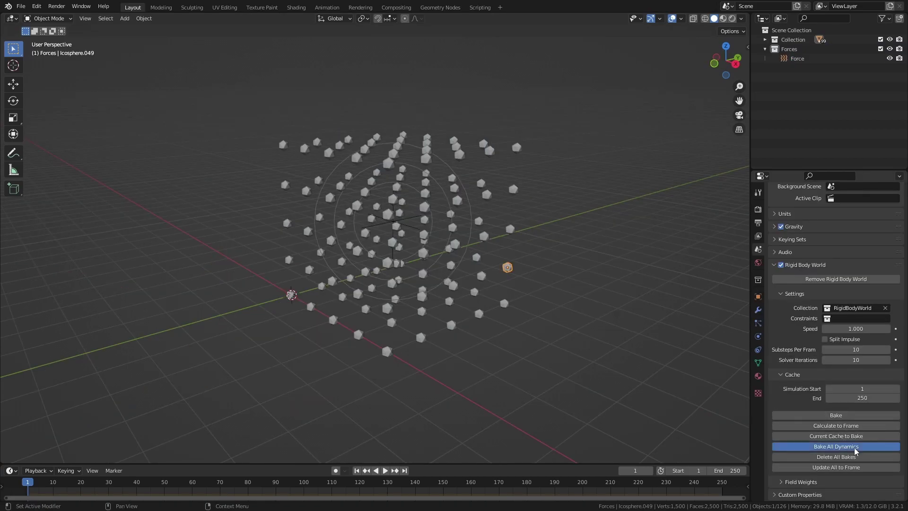
pyautogui.press('space')
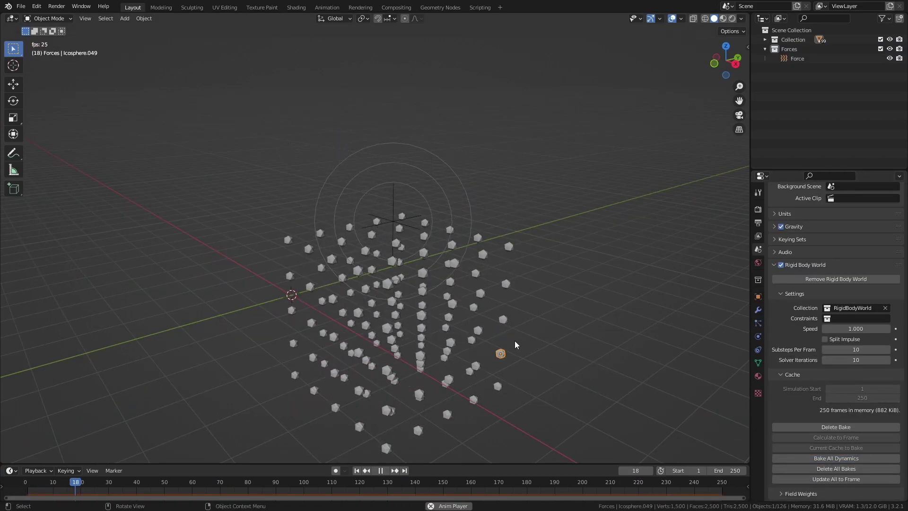
pyautogui.press('Escape')
# - Set the Gravity field weight of the Rigid Body World to 0
pyautogui.click(801, 493)
pyautogui.scroll(-8, 811, 401)
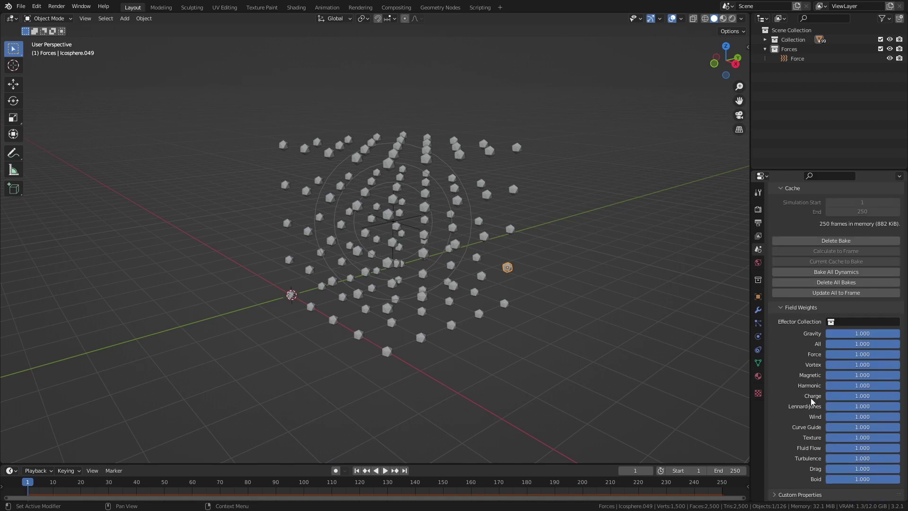
pyautogui.moveTo(879, 337); pyautogui.dragTo(818, 349)
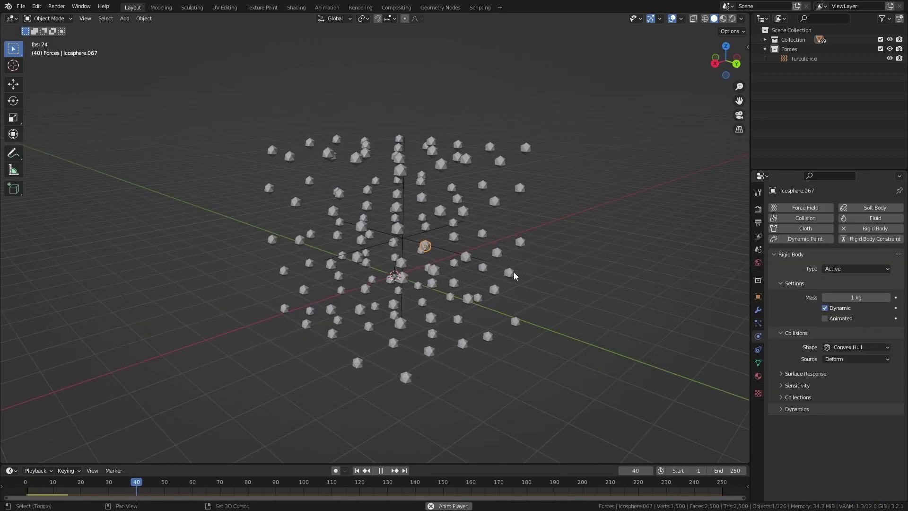
# - Stop the playback and scale down the meshes of all icospheres together in Edit Mode
pyautogui.press('Escape')
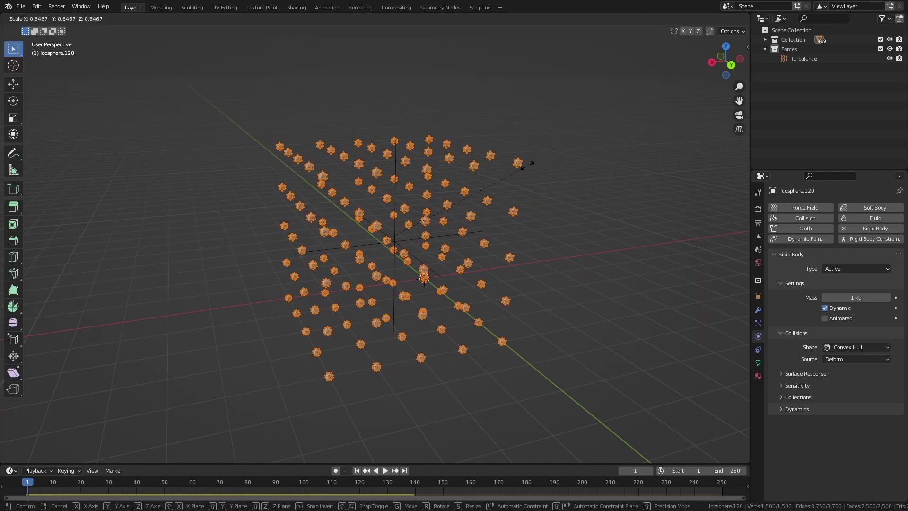
pyautogui.press('s')
pyautogui.click(491, 182)
pyautogui.press('Tab')
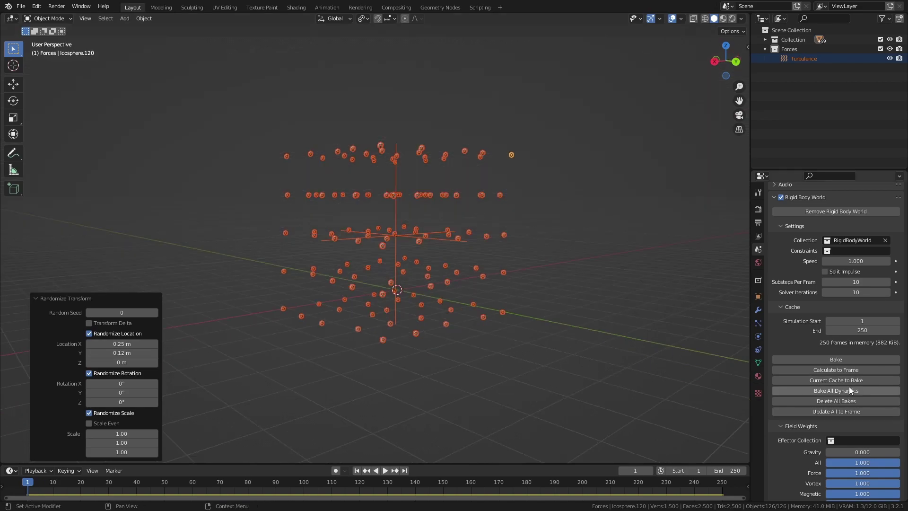
# - Bake all dynamics again with the turbulence field and play back the icosphere simulation
pyautogui.click(837, 391)
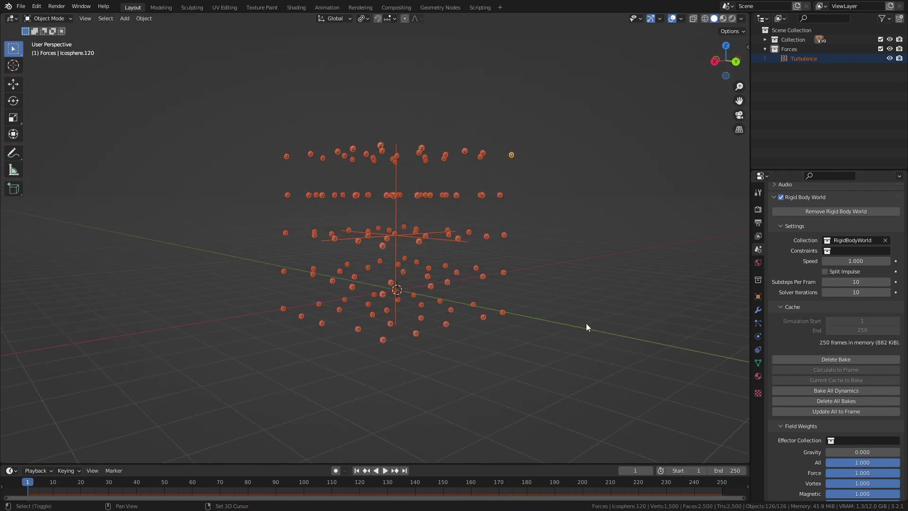
pyautogui.press('space')
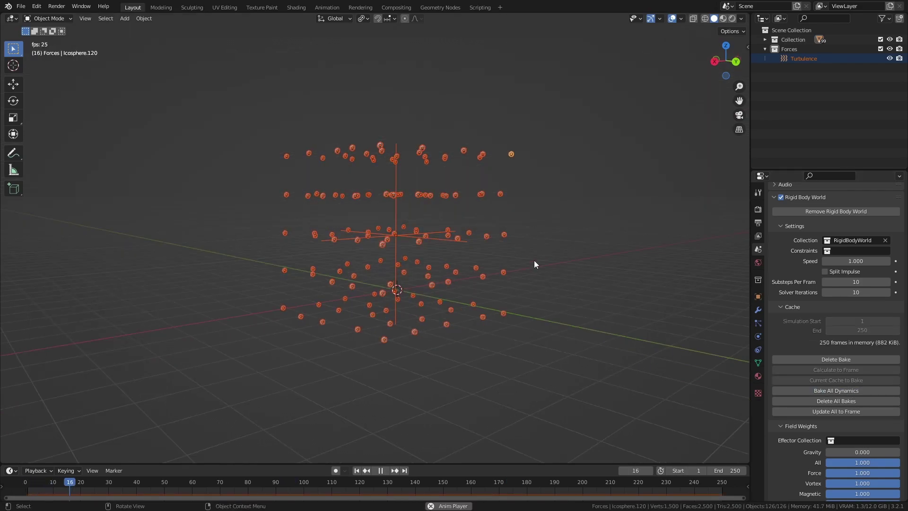
pyautogui.click(535, 260)
pyautogui.moveTo(535, 261); pyautogui.dragTo(492, 265, button='middle')
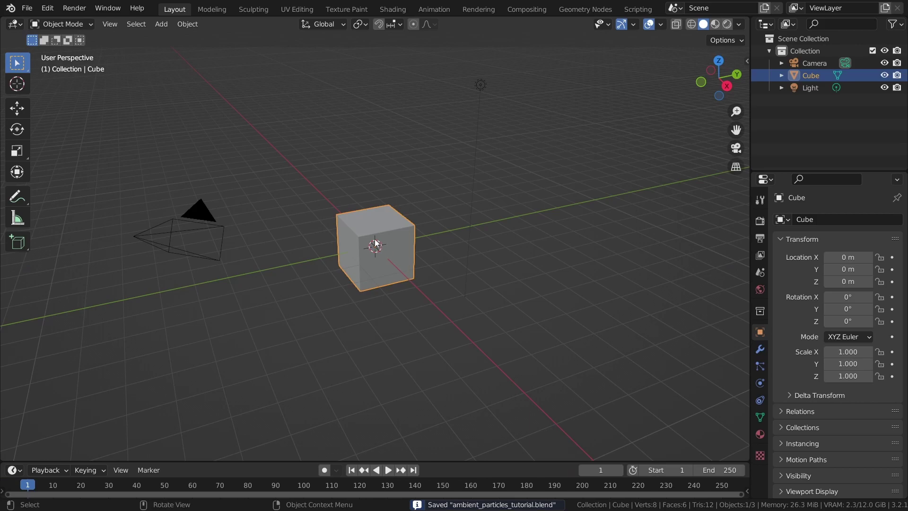
# - Delete the default cube in the ambient_particles_tutorial file and add a plane
pyautogui.press('x')
pyautogui.click(375, 239)
pyautogui.hotkey('shift', 'a')
pyautogui.moveTo(374, 239)
pyautogui.click(422, 240)
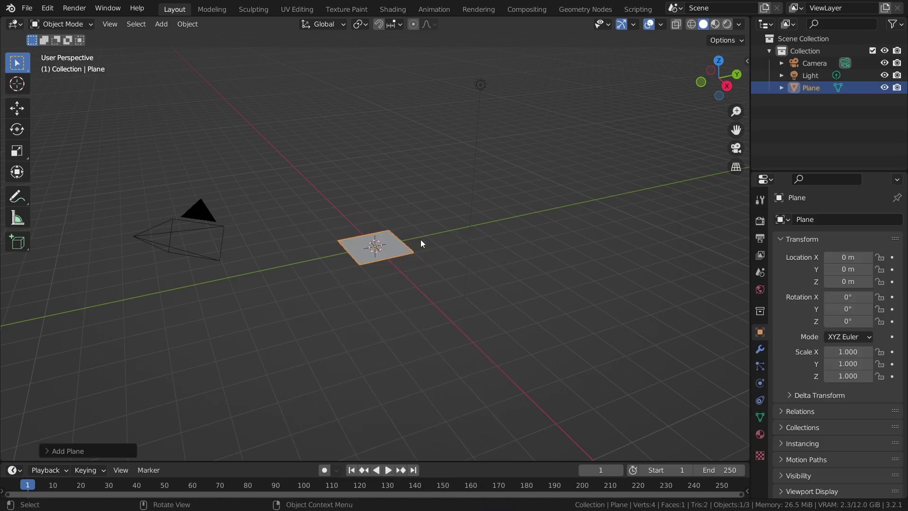
# - Create a new geometry node tree on the plane with an enlarged node editor, and save the file
pyautogui.click(586, 9)
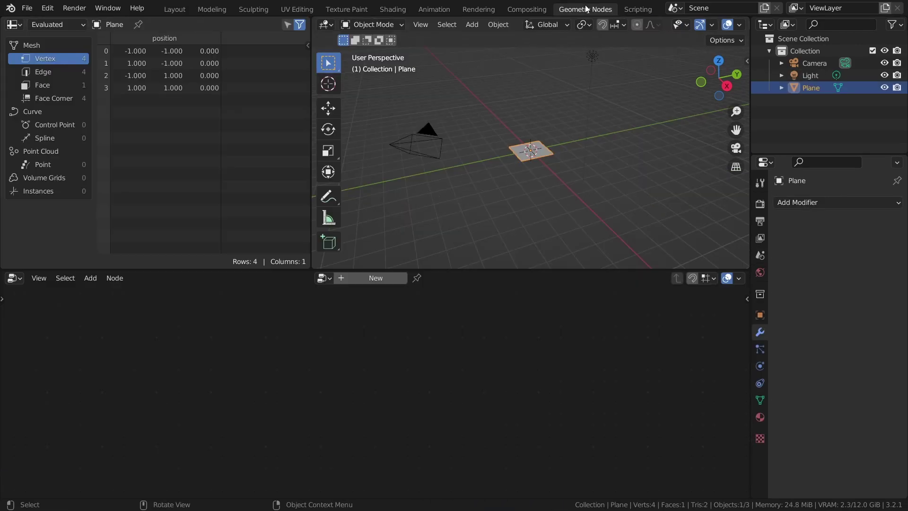
pyautogui.click(368, 277)
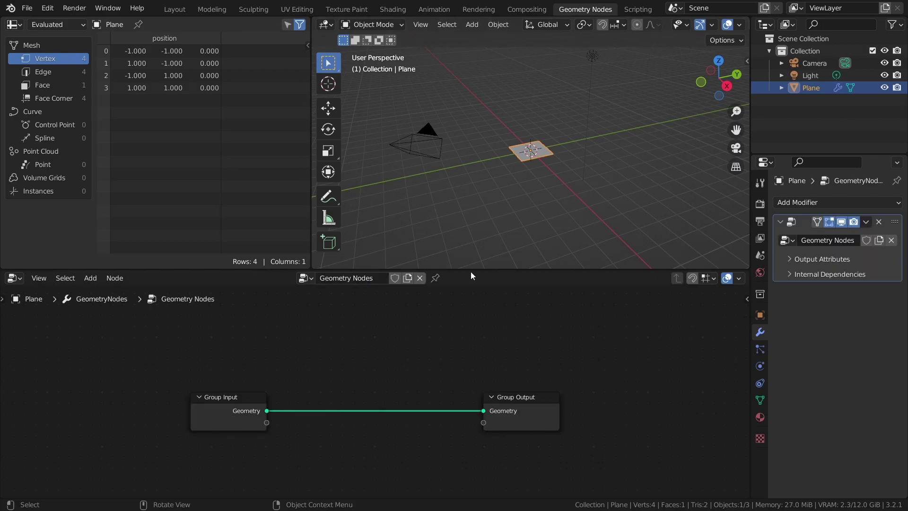
pyautogui.moveTo(472, 271); pyautogui.dragTo(470, 180)
pyautogui.hotkey('ctrl', 's')
# - Add a Grid mesh primitive node whose mesh feeds the Group Output in place of the Group Input geometry
pyautogui.hotkey('shift', 'a')
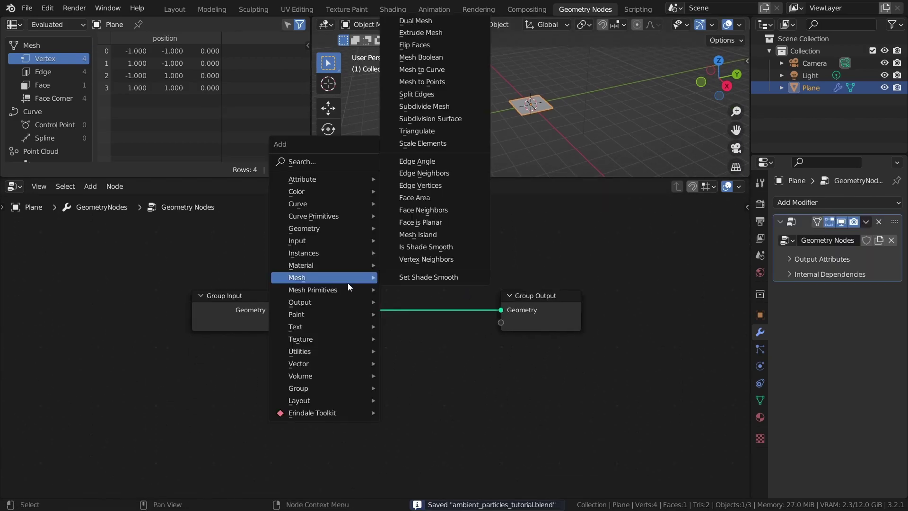
pyautogui.moveTo(354, 290)
pyautogui.click(415, 326)
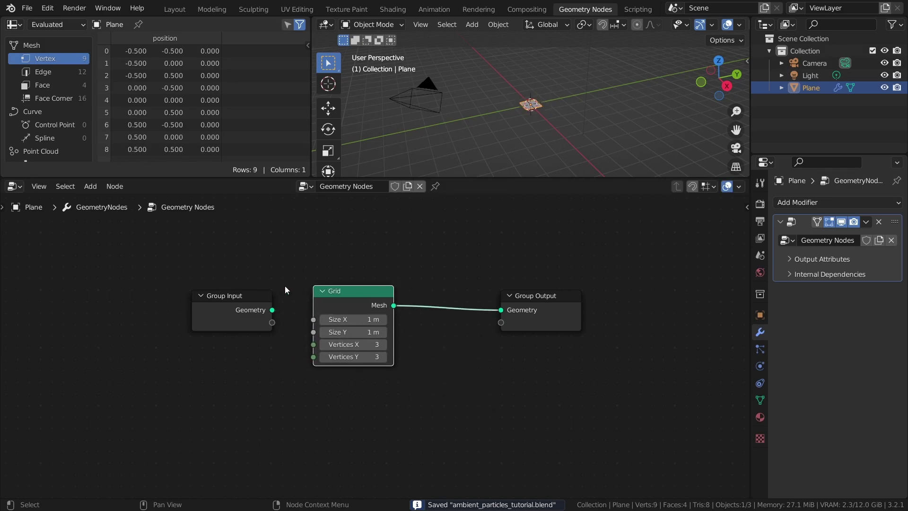
pyautogui.click(318, 286)
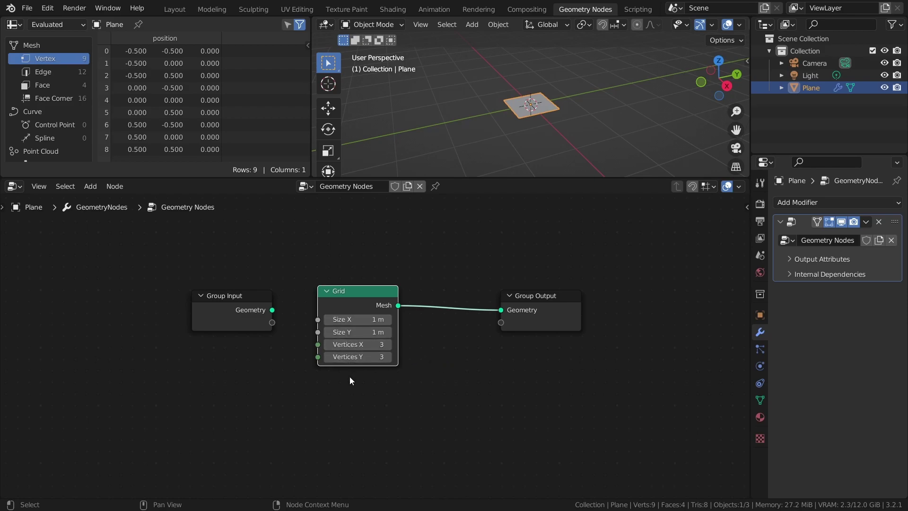
# - Move the Group Output node farther from the Grid and insert an Instance on Points node between them
pyautogui.moveTo(569, 314); pyautogui.dragTo(469, 325, button='middle')
pyautogui.moveTo(467, 324); pyautogui.dragTo(607, 317)
pyautogui.hotkey('shift', 'a')
pyautogui.moveTo(438, 295)
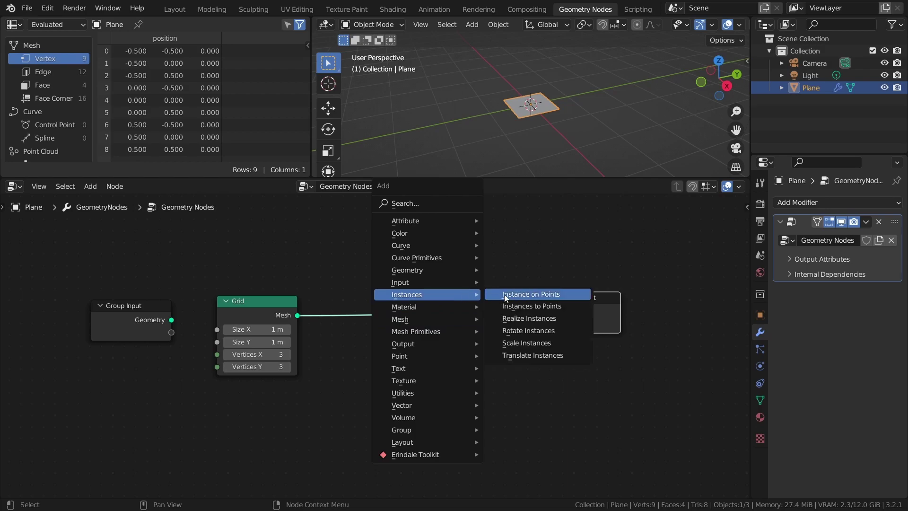
pyautogui.click(505, 295)
pyautogui.click(455, 277)
# - Add a Mesh Line node connected to the Instance input of Instance on Points, and save the file
pyautogui.moveTo(379, 365); pyautogui.dragTo(409, 286, button='middle')
pyautogui.hotkey('shift', 'a')
pyautogui.moveTo(367, 335)
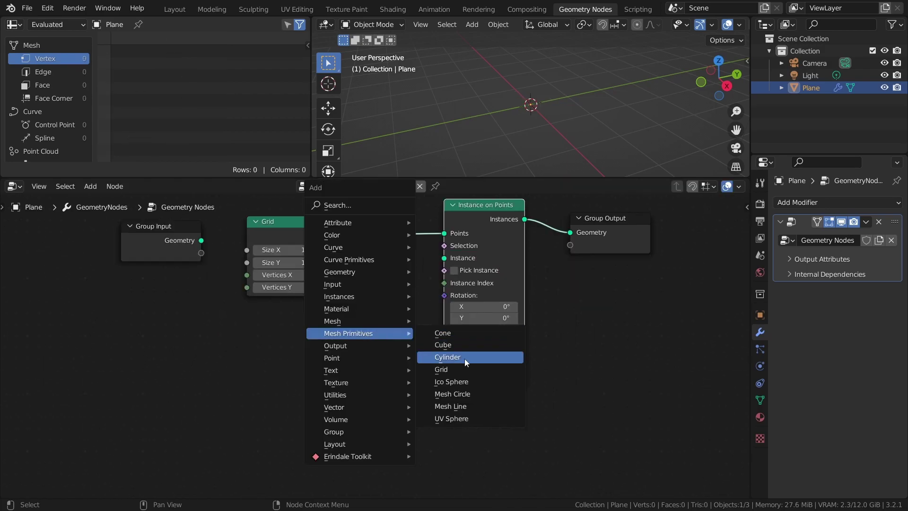
pyautogui.click(451, 407)
pyautogui.click(312, 322)
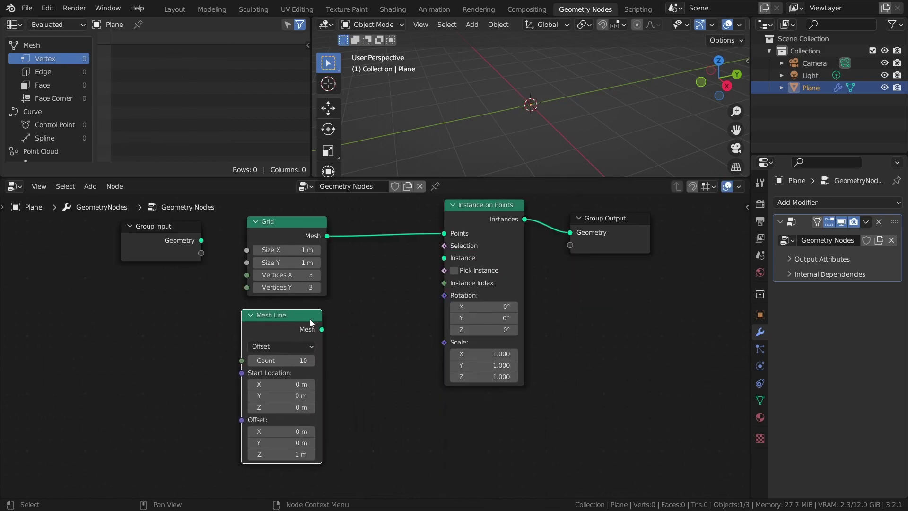
pyautogui.moveTo(322, 330); pyautogui.dragTo(445, 258)
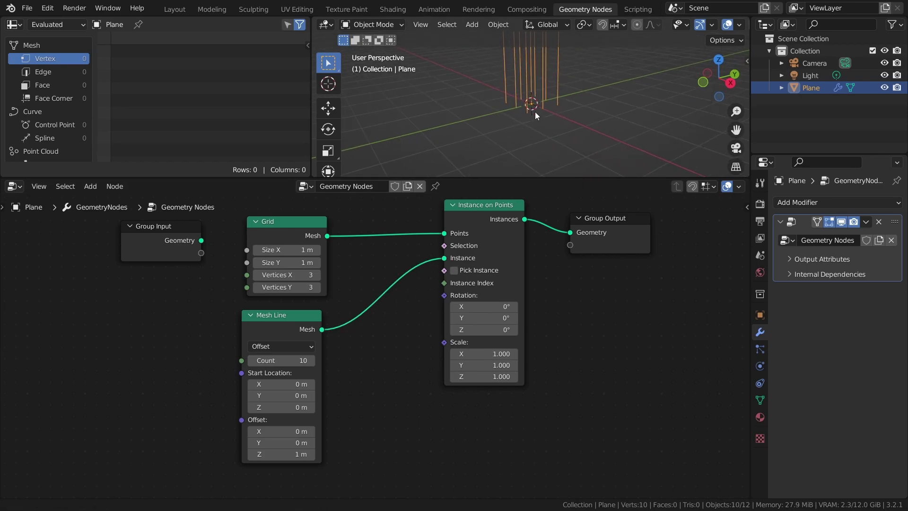
pyautogui.moveTo(535, 112)
pyautogui.mouseDown(button='middle')
pyautogui.moveTo(537, 136)
pyautogui.moveTo(543, 104)
pyautogui.mouseUp(button='middle')
pyautogui.hotkey('ctrl', 's')
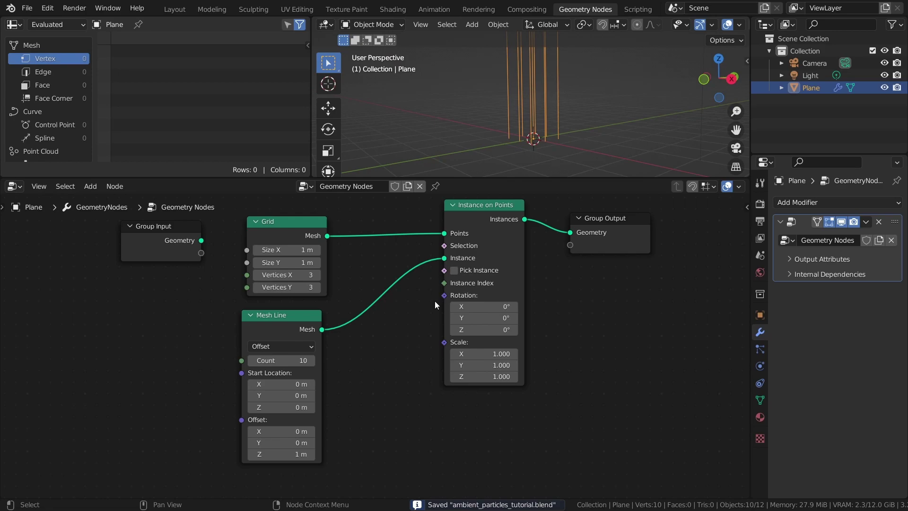
# - Set the Grid node's size to 20 m by 20 m and its vertices to 20 in X and Y
pyautogui.moveTo(388, 367); pyautogui.dragTo(448, 368, button='middle')
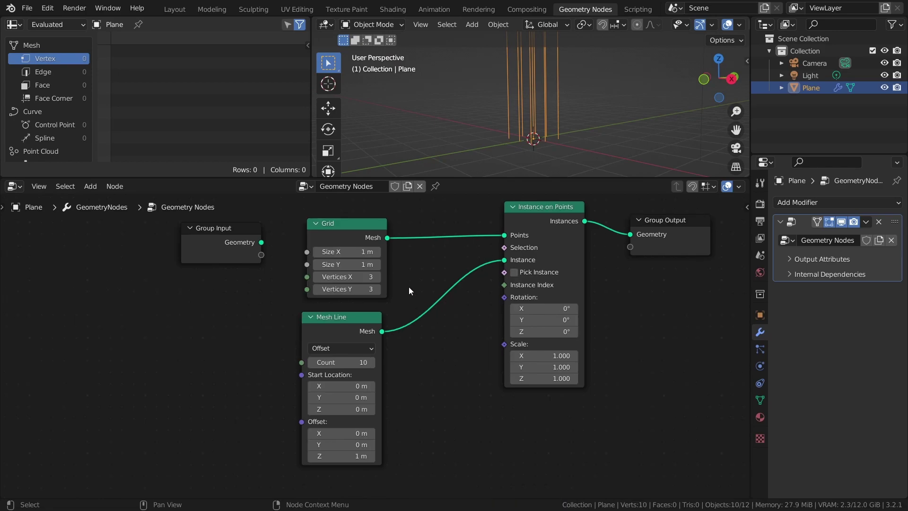
pyautogui.moveTo(356, 253); pyautogui.dragTo(368, 289)
pyautogui.press('Return')
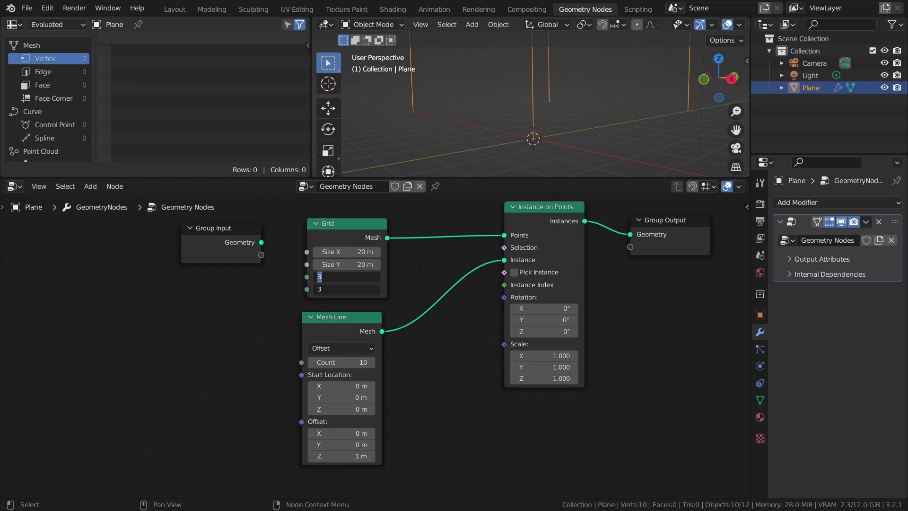
pyautogui.write('20')
pyautogui.press('Return')
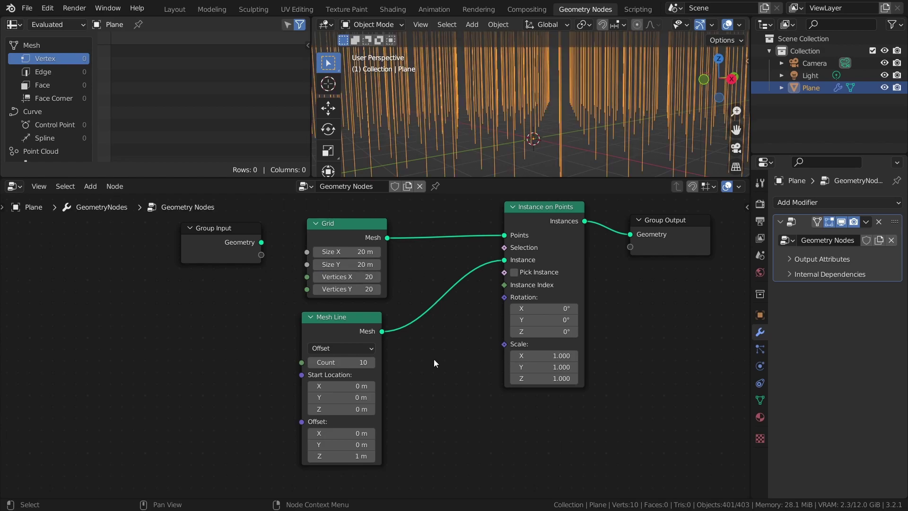
# - Set the Mesh Line node's count to 20 and inspect the instanced lines in the Layout workspace
pyautogui.click(358, 362)
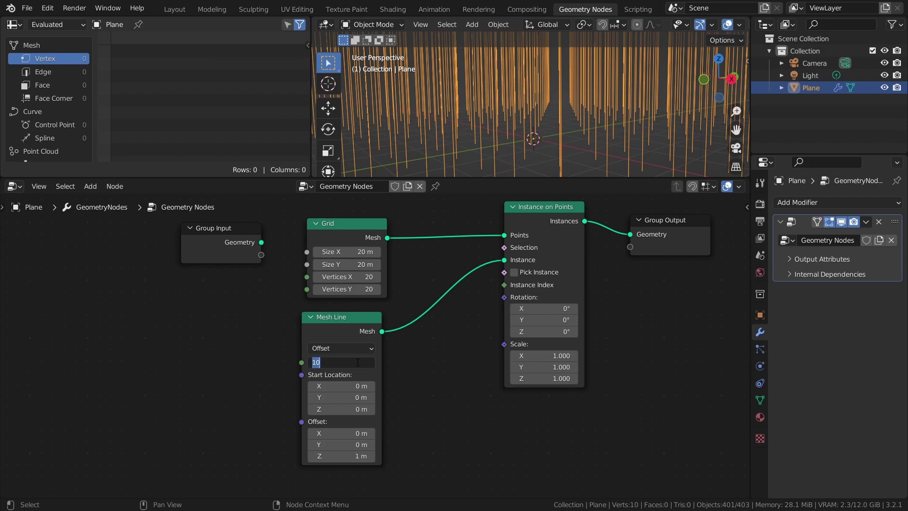
pyautogui.write('20')
pyautogui.press('Return')
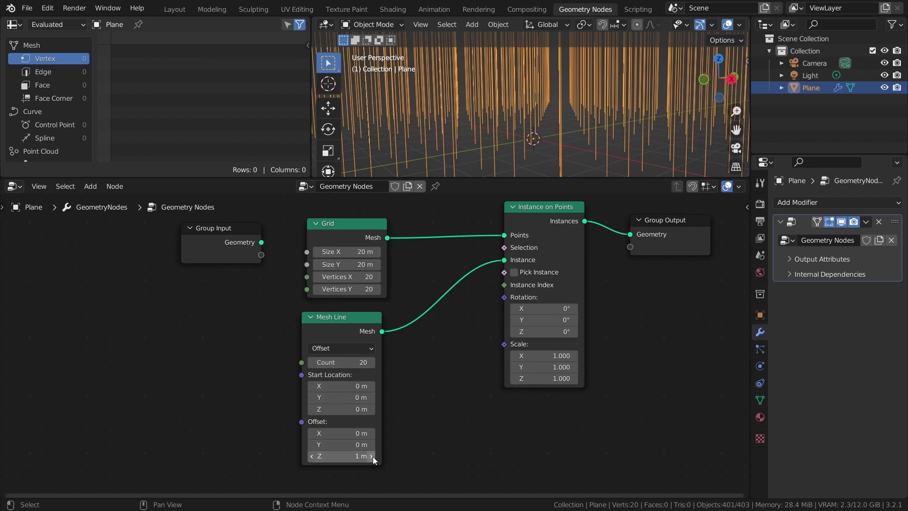
pyautogui.click(174, 11)
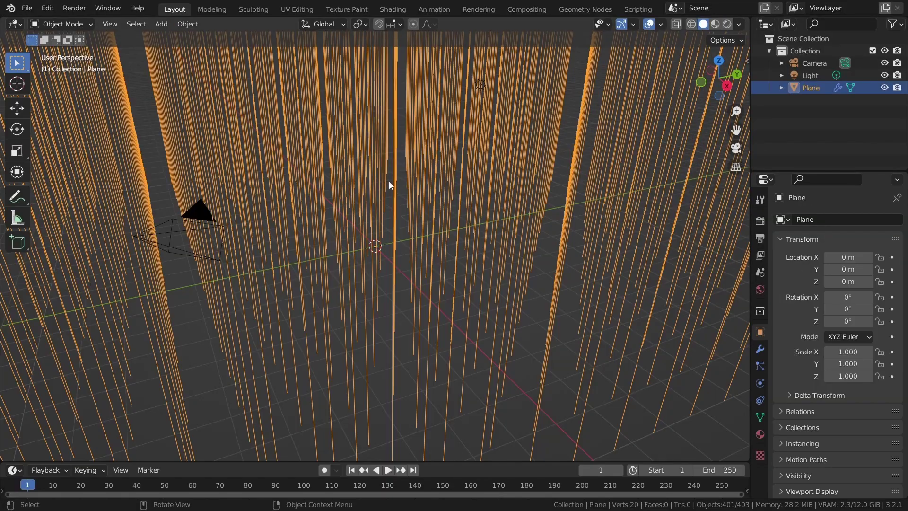
pyautogui.moveTo(389, 182); pyautogui.dragTo(350, 272, button='middle')
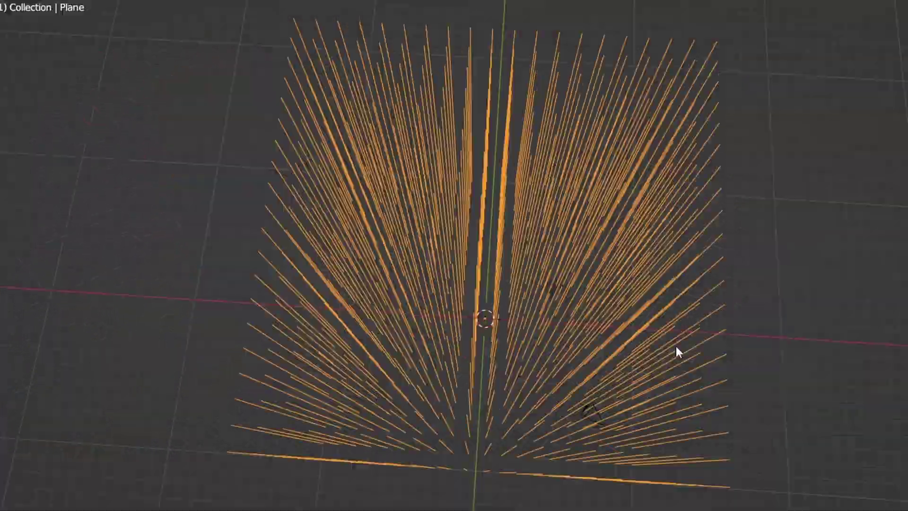
pyautogui.moveTo(676, 347); pyautogui.dragTo(568, 276, button='middle')
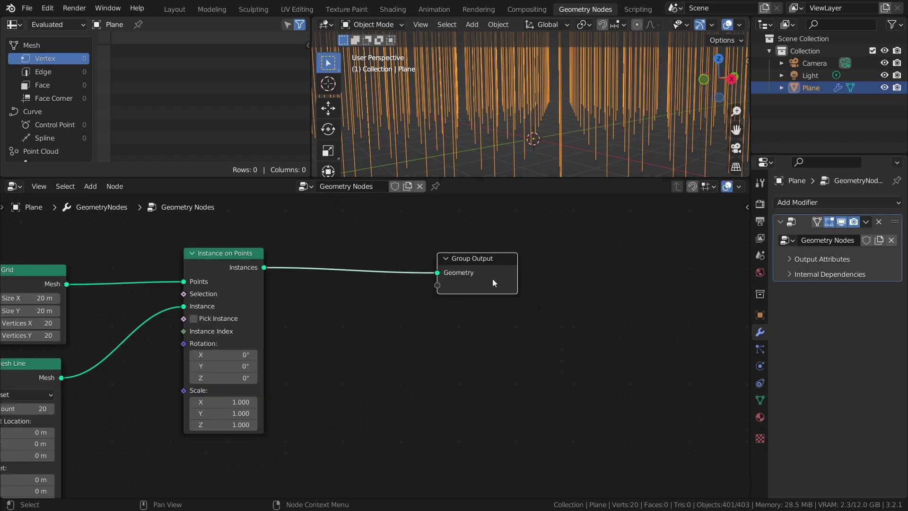
# - Insert a Realize Instances node between Instance on Points and Group Output
pyautogui.hotkey('shift', 'a')
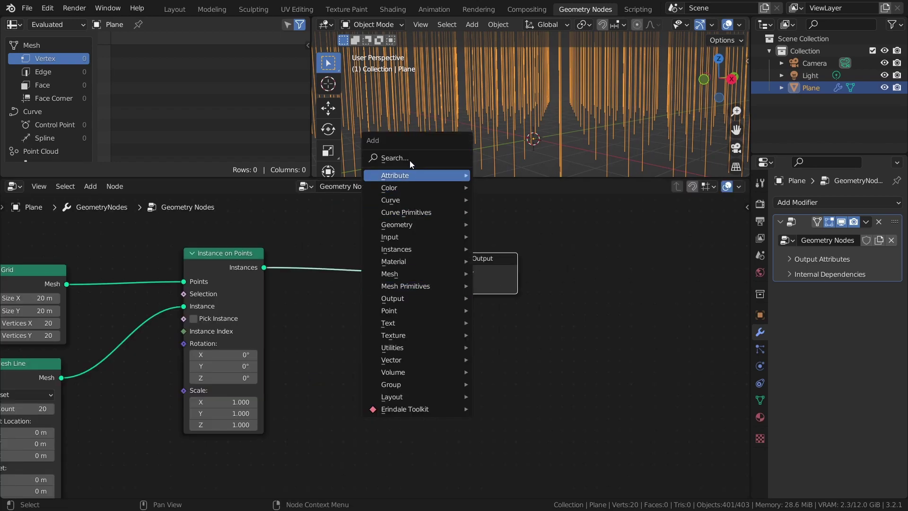
pyautogui.click(410, 161)
pyautogui.write('rea')
pyautogui.click(443, 179)
pyautogui.click(335, 269)
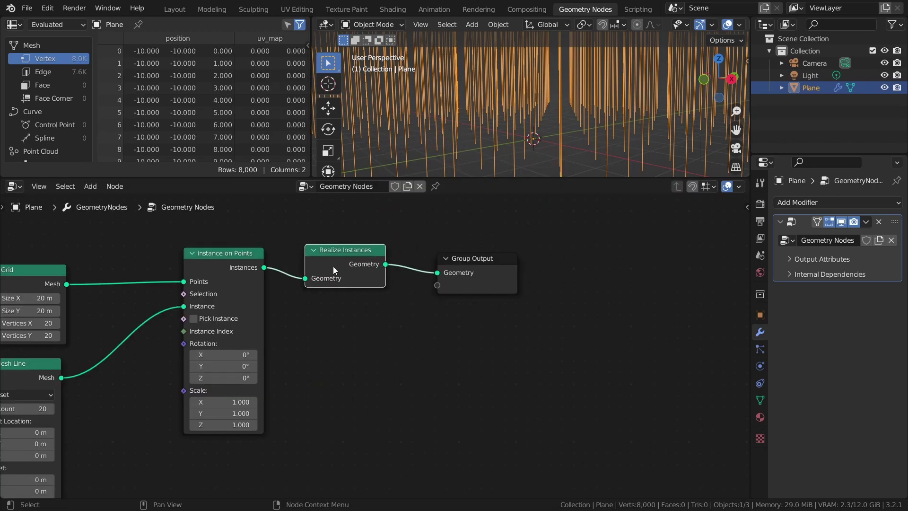
# - Move the Group Output farther away and insert a Delete Geometry node between Realize Instances and Group Output
pyautogui.moveTo(487, 281); pyautogui.dragTo(649, 274)
pyautogui.hotkey('shift', 'a')
pyautogui.click(498, 246)
pyautogui.write('del')
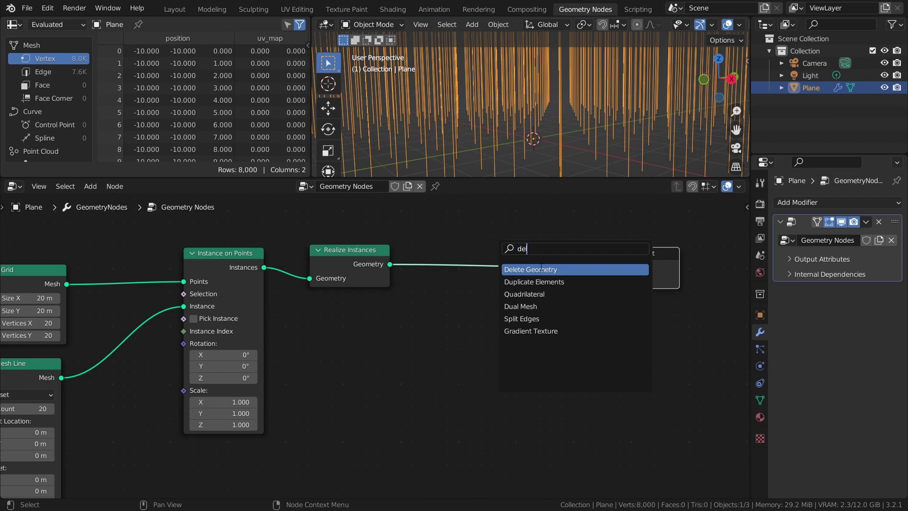
pyautogui.press('Return')
pyautogui.click(526, 248)
# - Add a Random Value node of type Boolean and connect its value to the Selection input of Delete Geometry
pyautogui.hotkey('shift', 'a')
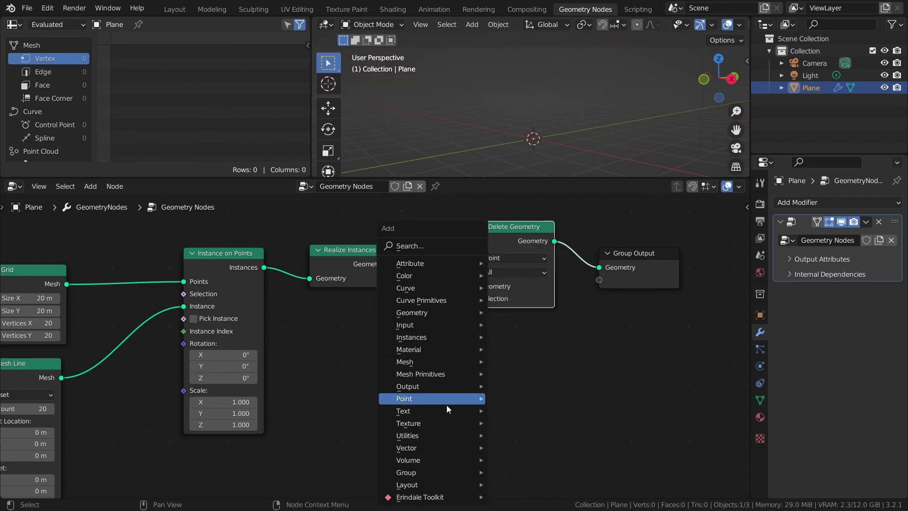
pyautogui.moveTo(436, 436)
pyautogui.click(525, 411)
pyautogui.click(315, 305)
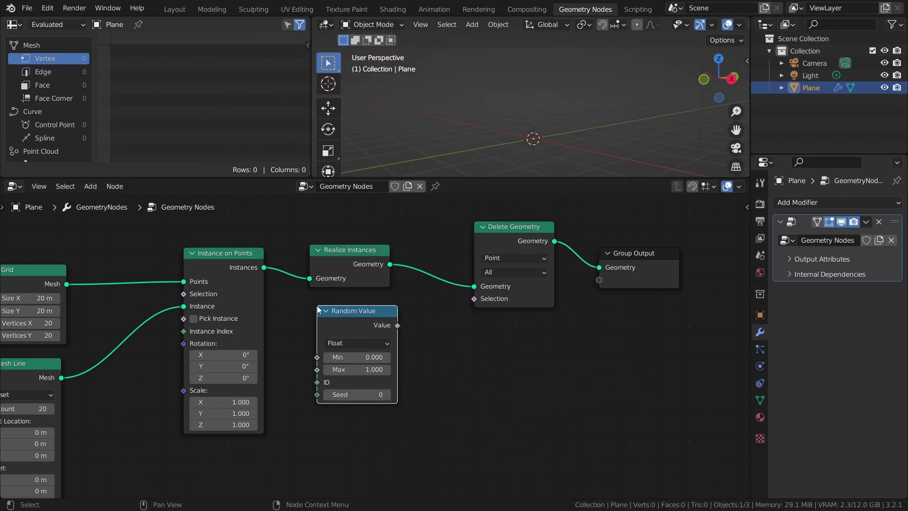
pyautogui.click(346, 344)
pyautogui.click(341, 393)
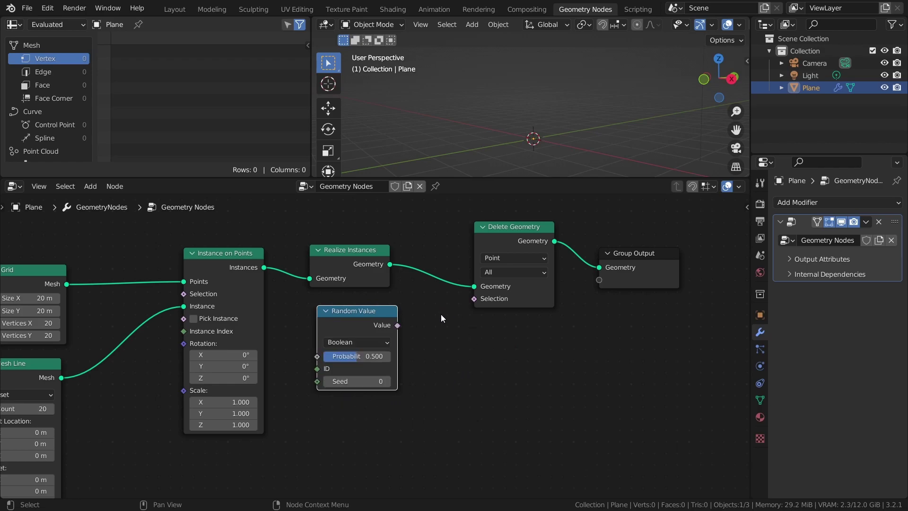
pyautogui.moveTo(401, 323); pyautogui.dragTo(479, 297)
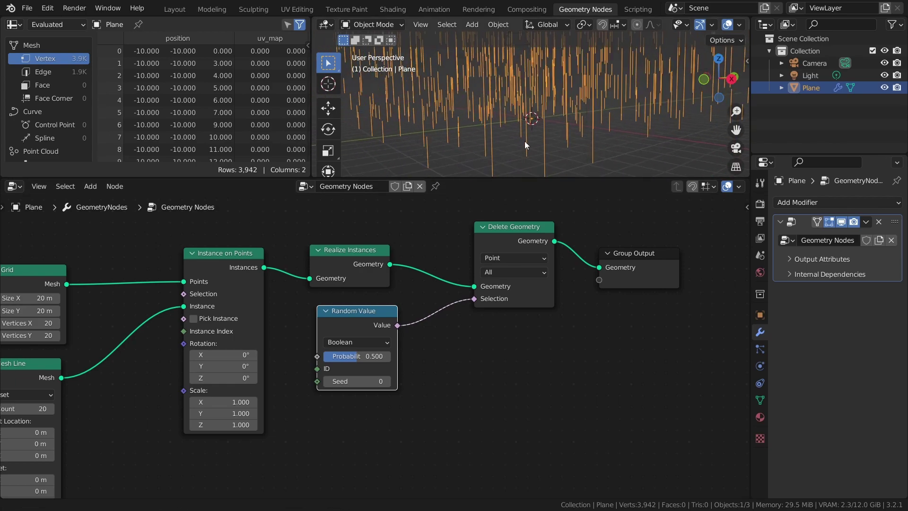
# - Raise the Boolean Random Value node's probability to about 0.64 while viewing the whole point volume
pyautogui.keyDown('shift'); pyautogui.moveTo(531, 37); pyautogui.dragTo(570, 137, button='middle'); pyautogui.keyUp('shift')
pyautogui.scroll(-4, 549, 133)
pyautogui.click(552, 133)
pyautogui.click(569, 132)
pyautogui.moveTo(357, 356); pyautogui.dragTo(378, 356)
# - Try several seeds on the Boolean Random Value node and reset the seed to 0
pyautogui.click(405, 381)
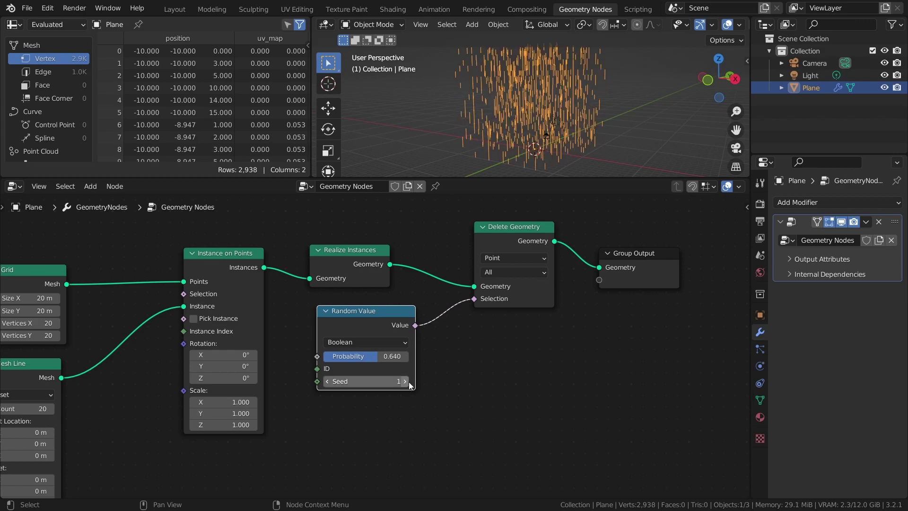
pyautogui.click(405, 382)
pyautogui.click(406, 382)
pyautogui.click(405, 381)
pyautogui.click(375, 382)
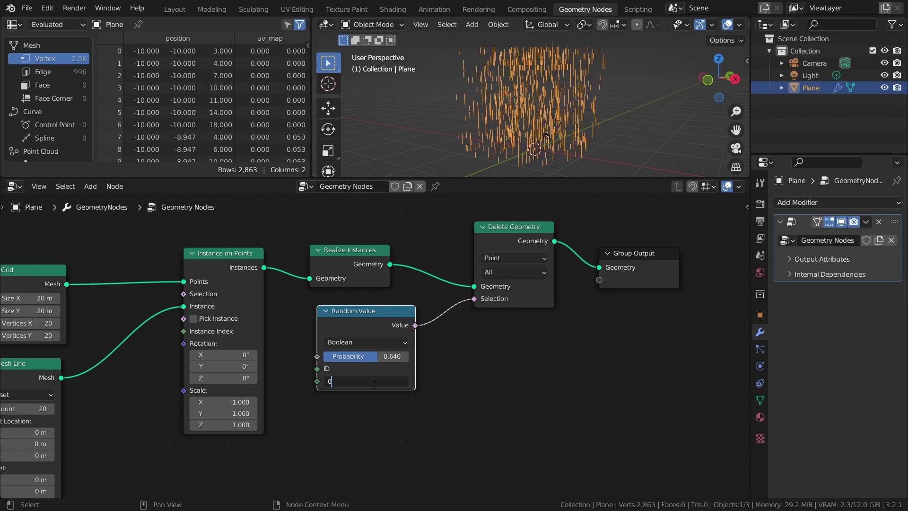
pyautogui.press('Return')
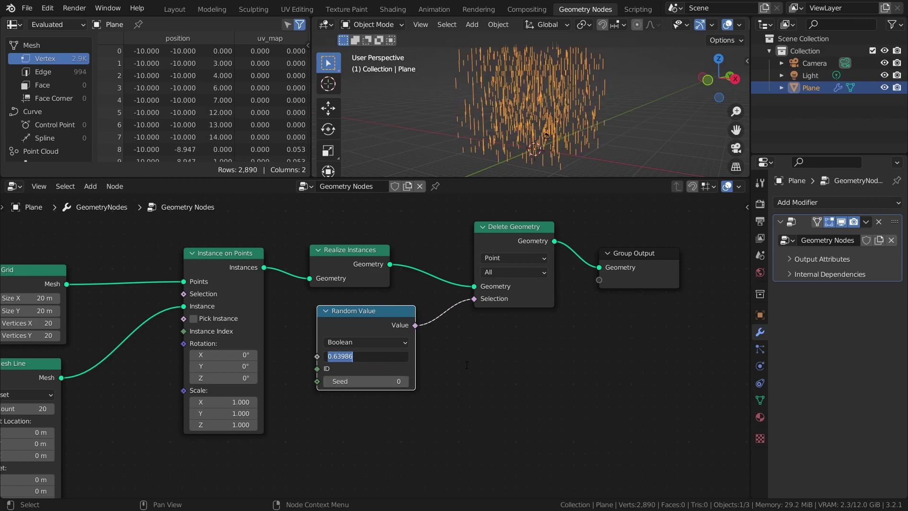
# - Set the Boolean Random Value node's probability to 0.8 and save the file
pyautogui.write('0.8')
pyautogui.press('Return')
pyautogui.hotkey('ctrl', 's')
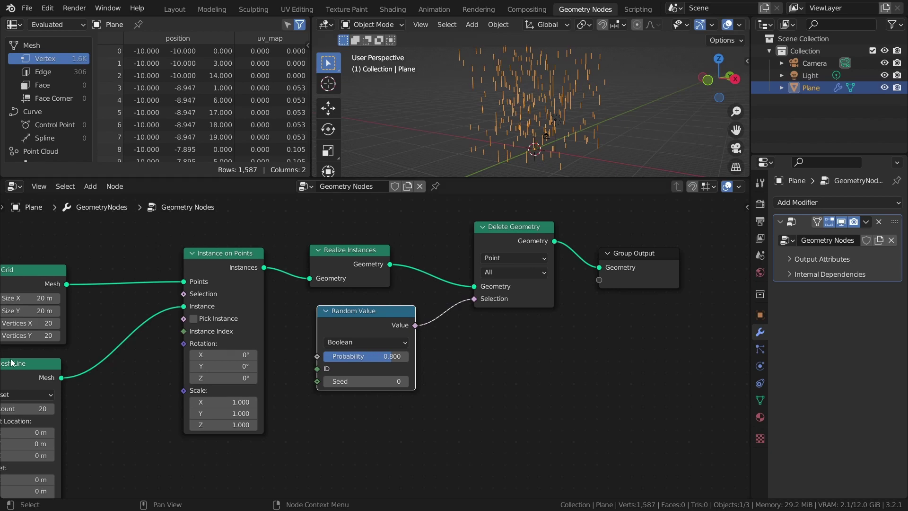
# - Move the Group Output far from Delete Geometry and insert a second Instance on Points node just before it
pyautogui.moveTo(612, 318); pyautogui.dragTo(561, 322, button='middle')
pyautogui.keyDown('ctrl'); pyautogui.moveTo(561, 322); pyautogui.dragTo(555, 370, button='middle'); pyautogui.keyUp('ctrl')
pyautogui.moveTo(466, 343); pyautogui.dragTo(279, 358, button='middle')
pyautogui.moveTo(338, 309); pyautogui.dragTo(708, 300)
pyautogui.moveTo(564, 336); pyautogui.dragTo(432, 321, button='middle')
pyautogui.hotkey('shift', 'a')
pyautogui.moveTo(432, 220)
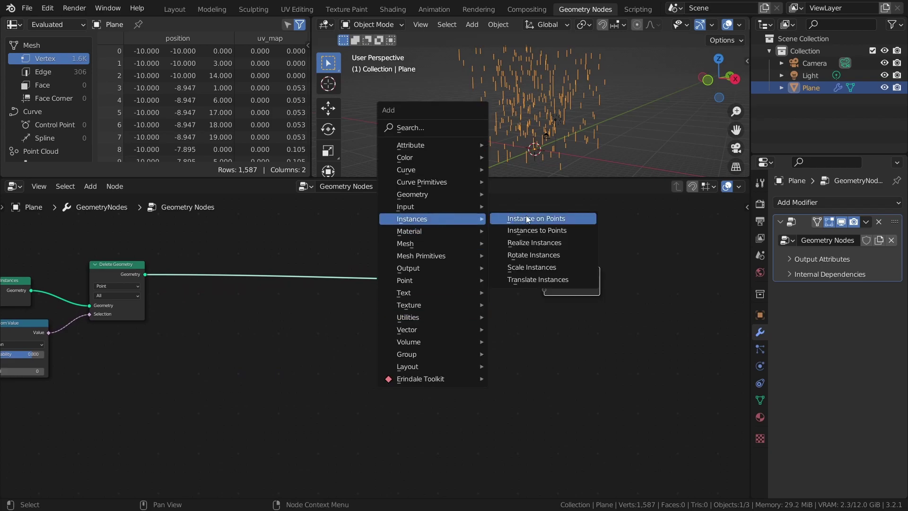
pyautogui.click(529, 219)
pyautogui.click(511, 231)
# - Add an Ico Sphere mesh primitive node beside the second Instance on Points node
pyautogui.scroll(1, 563, 289)
pyautogui.hotkey('shift', 'a')
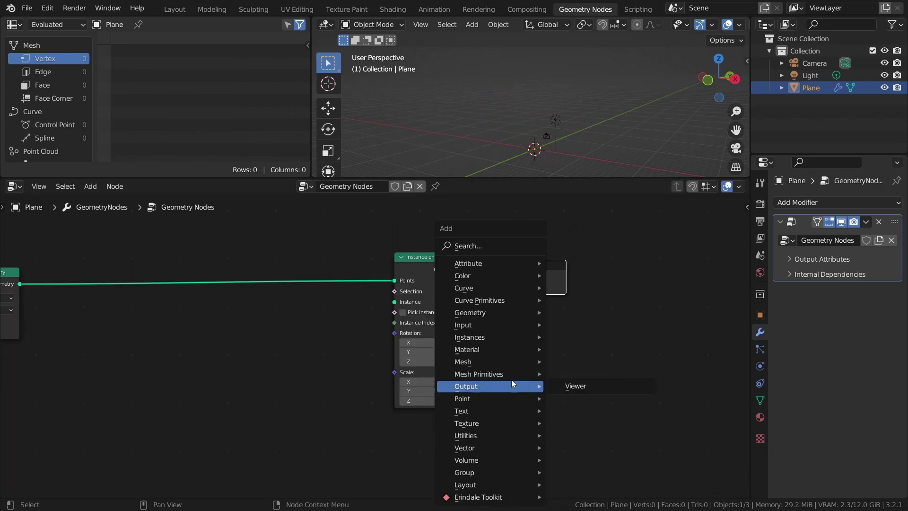
pyautogui.moveTo(535, 375)
pyautogui.click(588, 421)
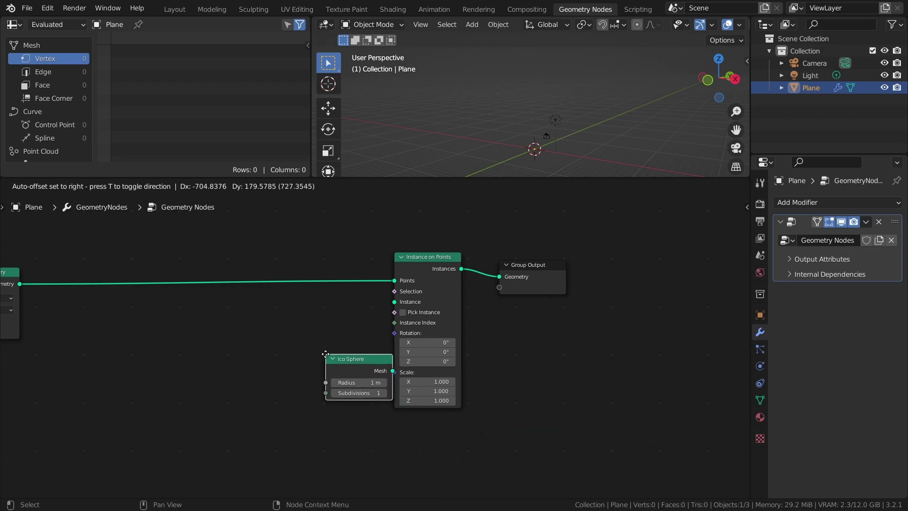
pyautogui.click(316, 300)
# - Add a Float Random Value node below the Ico Sphere node
pyautogui.hotkey('shift', 'a')
pyautogui.moveTo(316, 427)
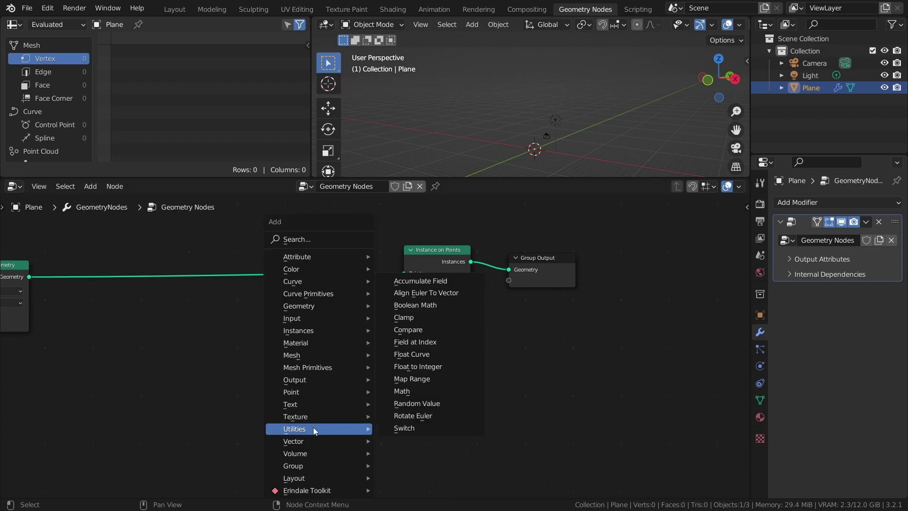
pyautogui.click(438, 405)
pyautogui.click(320, 345)
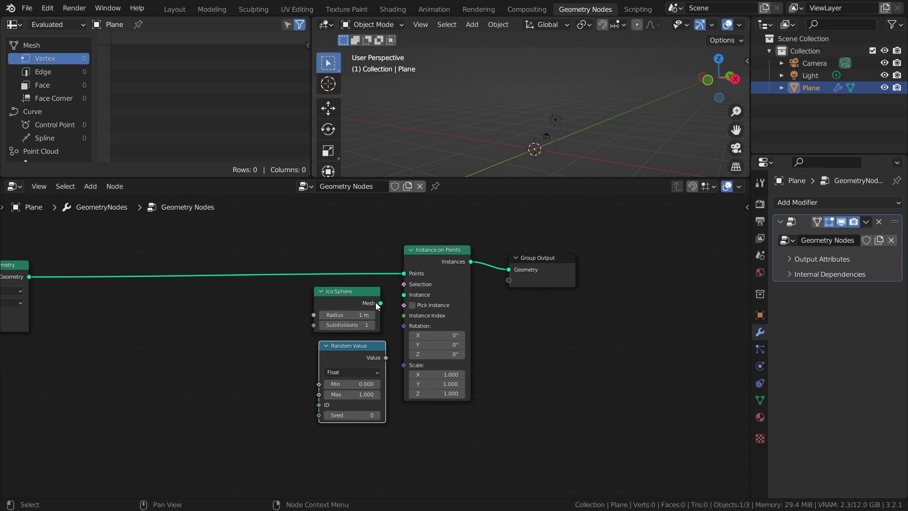
# - Connect the Ico Sphere mesh to the Instance input of the second Instance on Points and set its radius to 0.075 m
pyautogui.moveTo(380, 303); pyautogui.dragTo(401, 299)
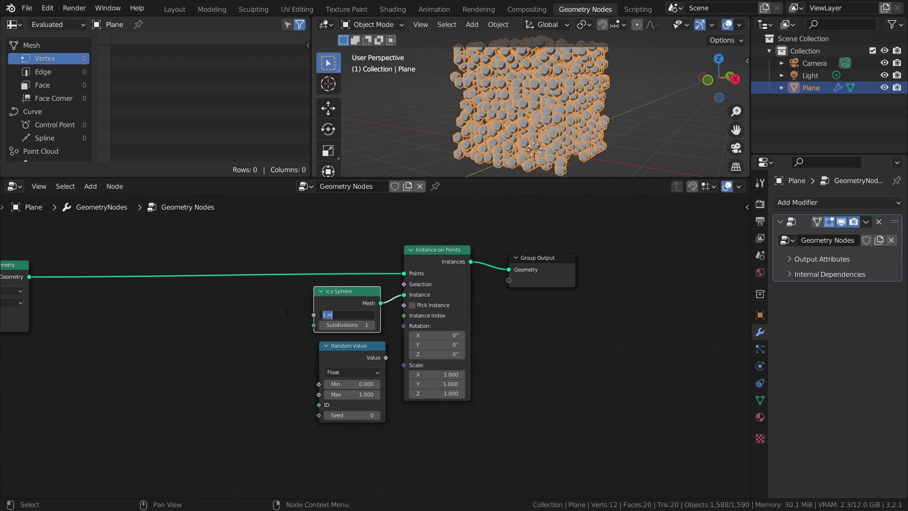
pyautogui.write('5')
pyautogui.press('Return')
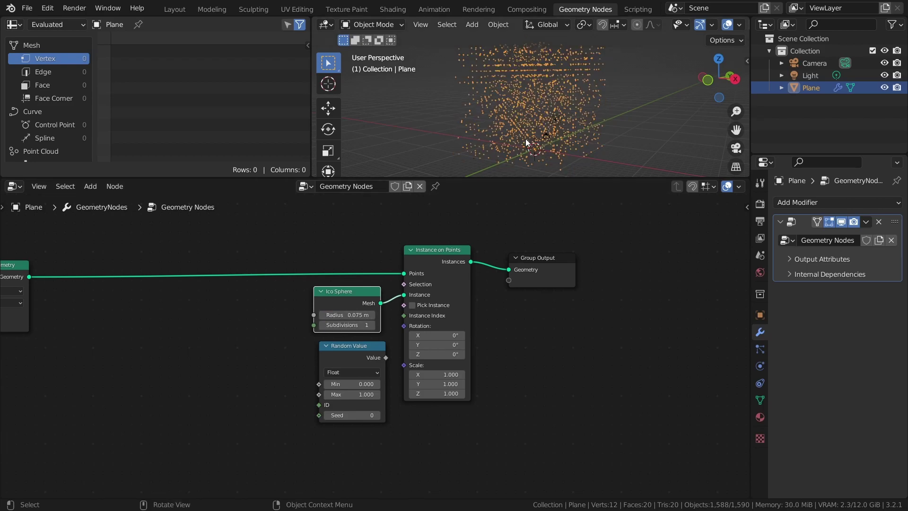
pyautogui.scroll(4, 541, 120)
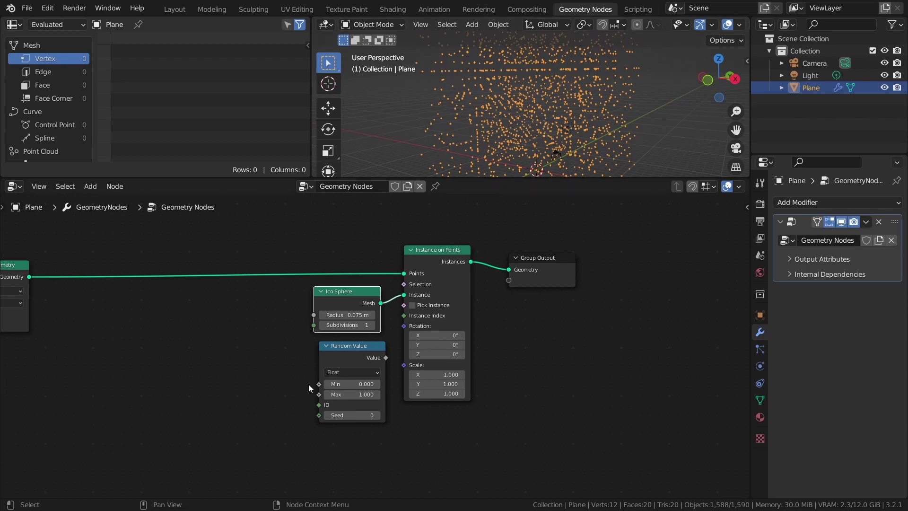
# - Connect the Float Random Value to the instances' Scale input with a minimum of 0.1, and save the file
pyautogui.moveTo(355, 353); pyautogui.dragTo(406, 366)
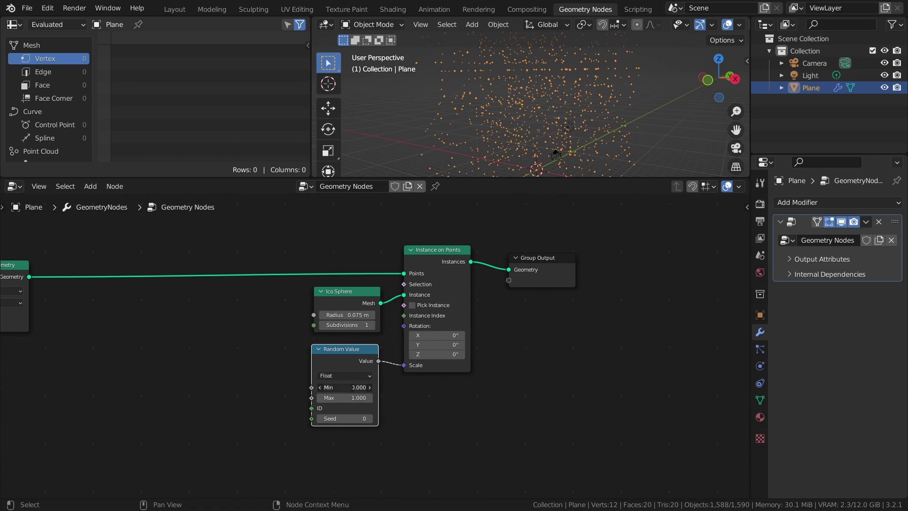
pyautogui.scroll(5, 547, 110)
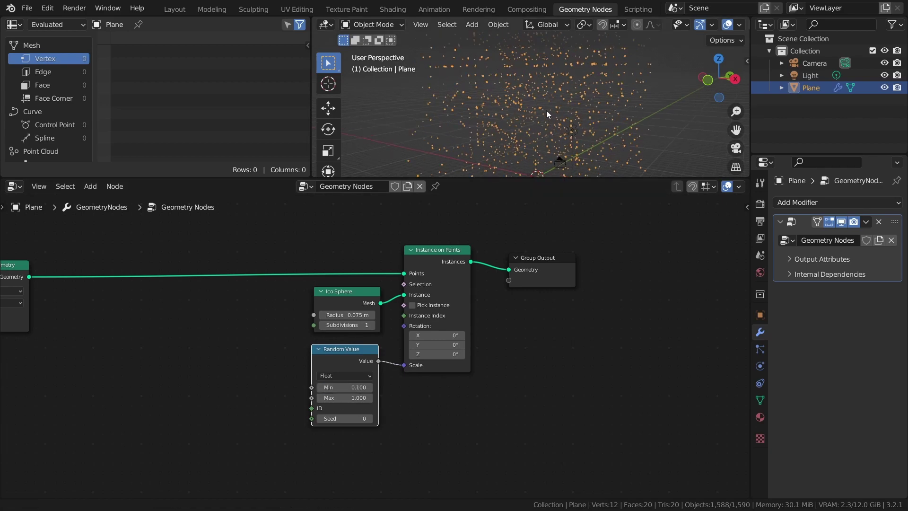
pyautogui.click(546, 101)
pyautogui.moveTo(554, 101); pyautogui.dragTo(564, 122, button='middle')
pyautogui.scroll(-3, 563, 137)
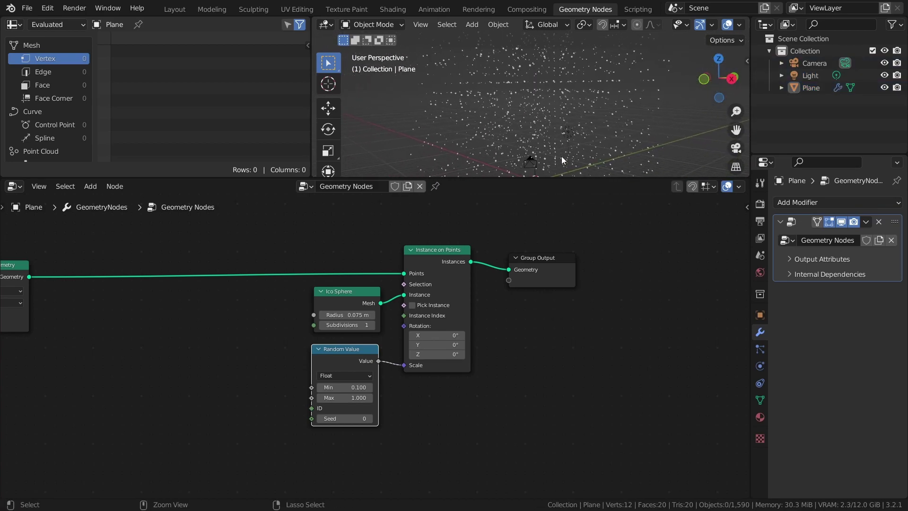
pyautogui.hotkey('ctrl', 's')
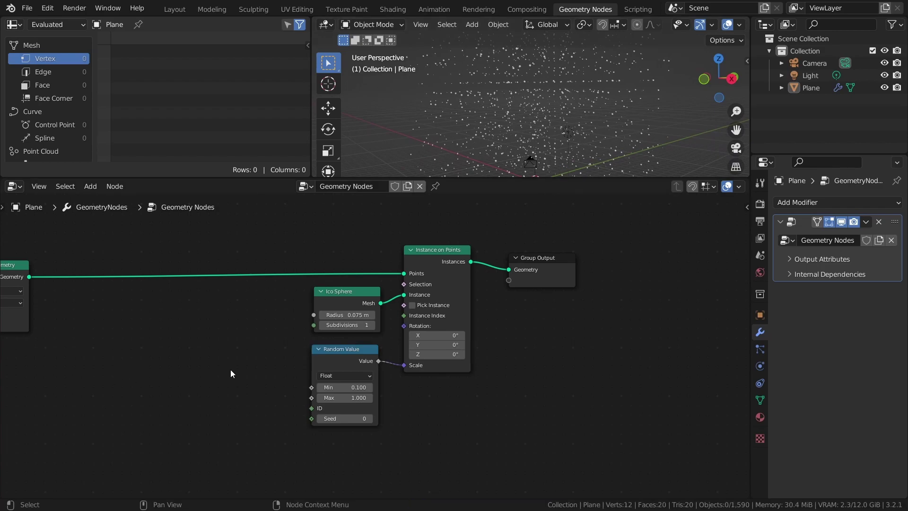
# - Move the second Instance on Points node and its input nodes farther from Delete Geometry
pyautogui.scroll(-3, 231, 370)
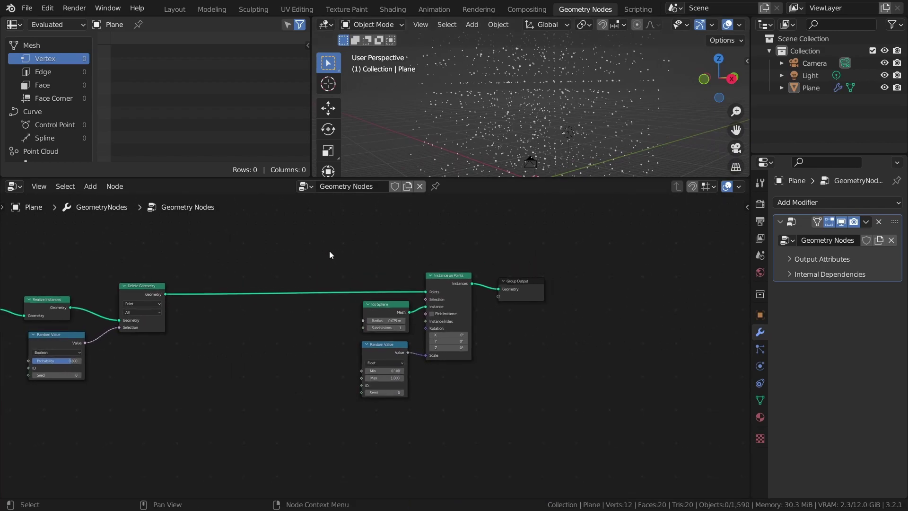
pyautogui.moveTo(330, 253); pyautogui.dragTo(470, 411)
pyautogui.press('g')
pyautogui.click(592, 393)
# - Insert a Set Position node between Delete Geometry and the second Instance on Points node
pyautogui.hotkey('shift', 'a')
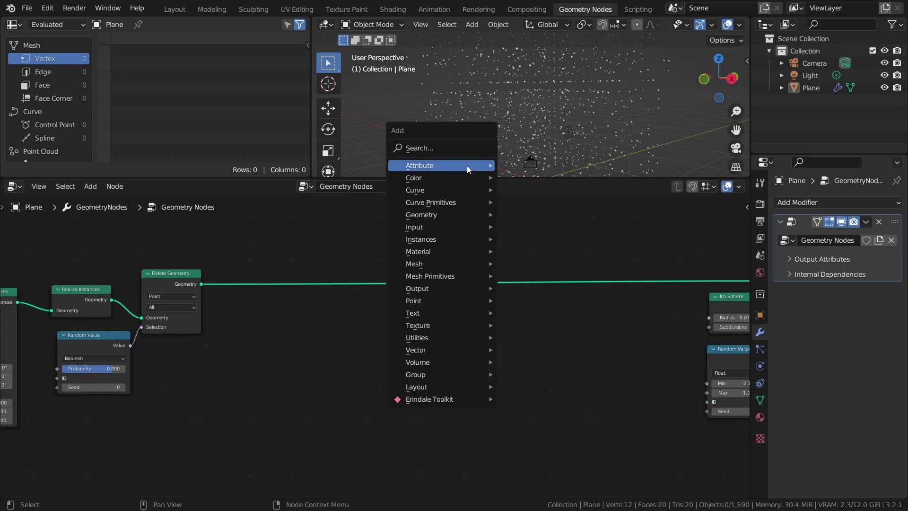
pyautogui.click(464, 149)
pyautogui.write('set po')
pyautogui.press('Return')
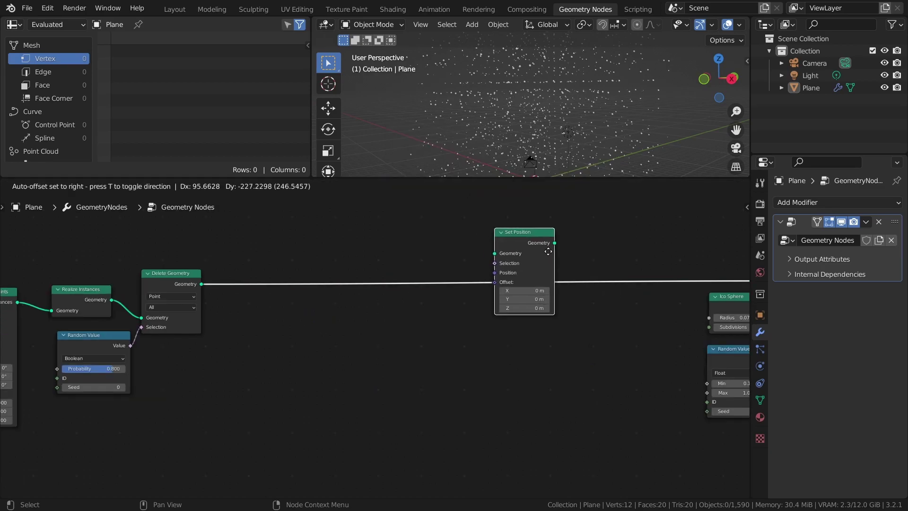
pyautogui.click(537, 263)
# - Add a Map Range node below the Delete Geometry–Set Position link and set its data type to Vector
pyautogui.hotkey('shift', 'a')
pyautogui.moveTo(400, 439)
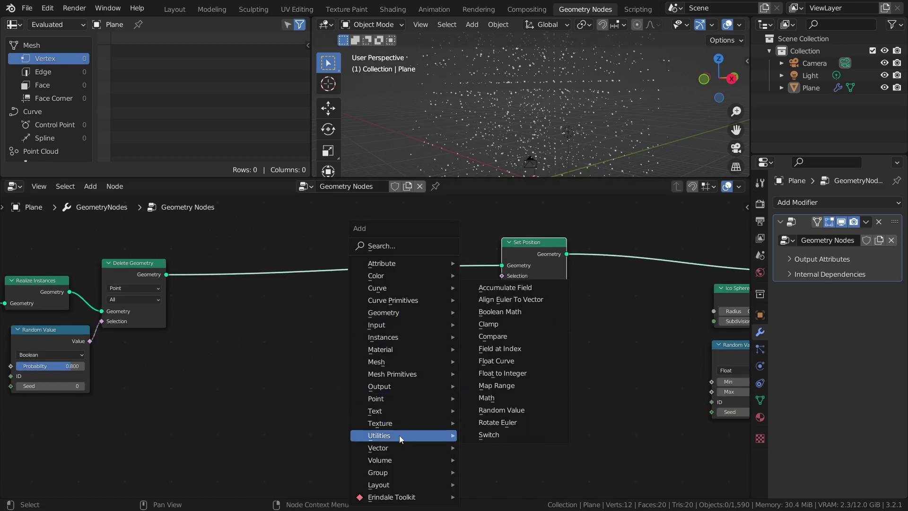
pyautogui.click(497, 385)
pyautogui.click(422, 292)
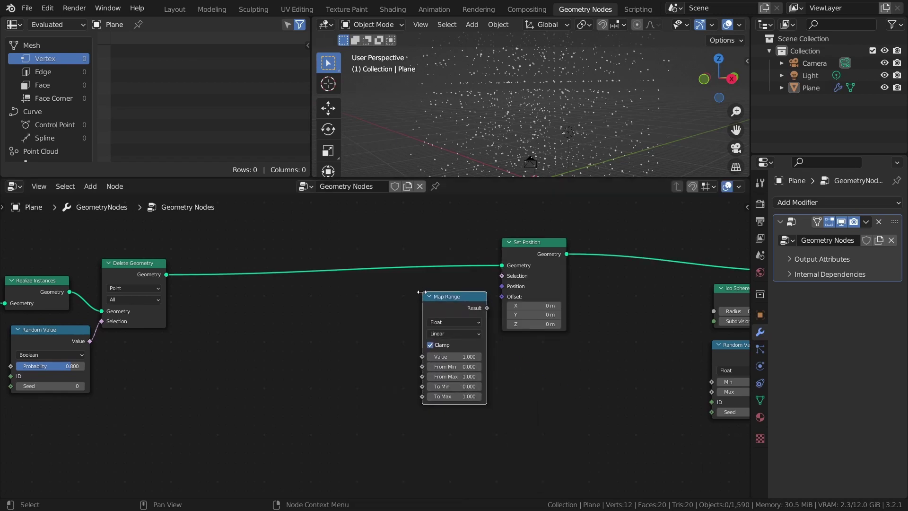
pyautogui.click(451, 324)
pyautogui.click(450, 342)
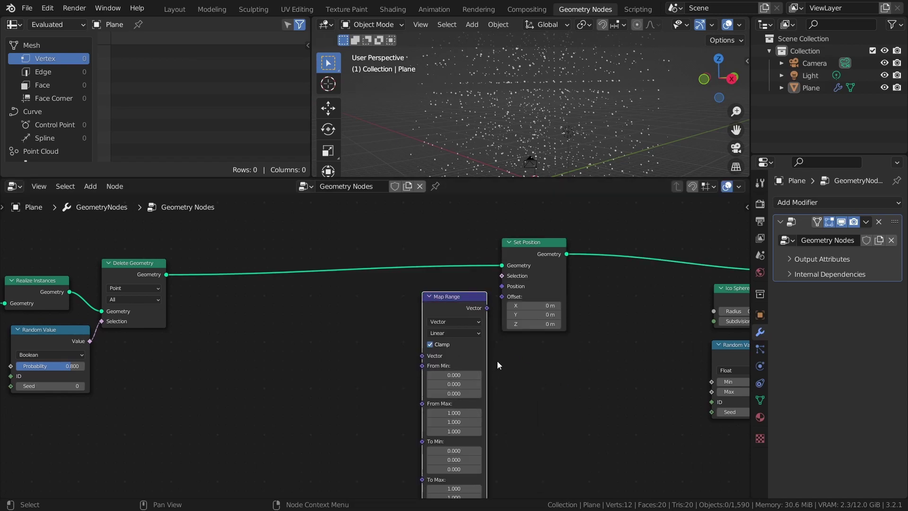
# - Add a Noise Texture node just before the Map Range node
pyautogui.scroll(-3, 500, 322)
pyautogui.hotkey('shift', 'a')
pyautogui.moveTo(409, 325)
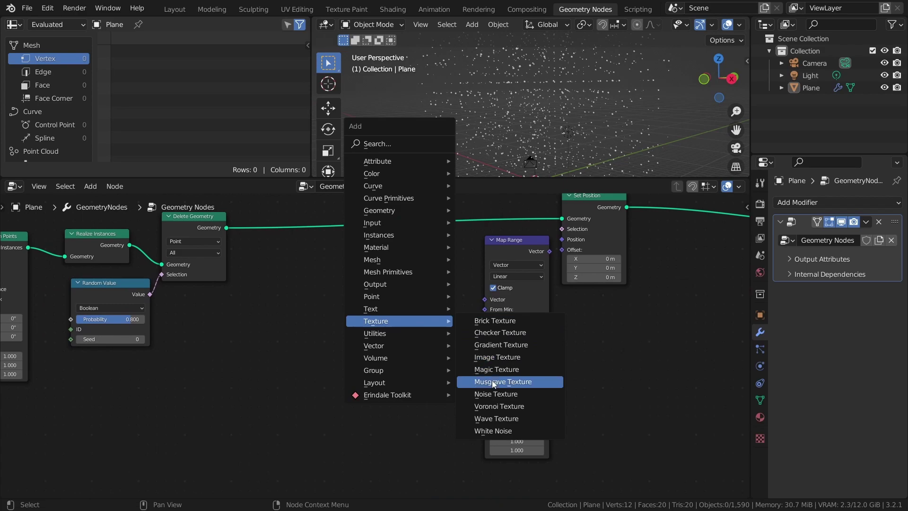
pyautogui.click(496, 394)
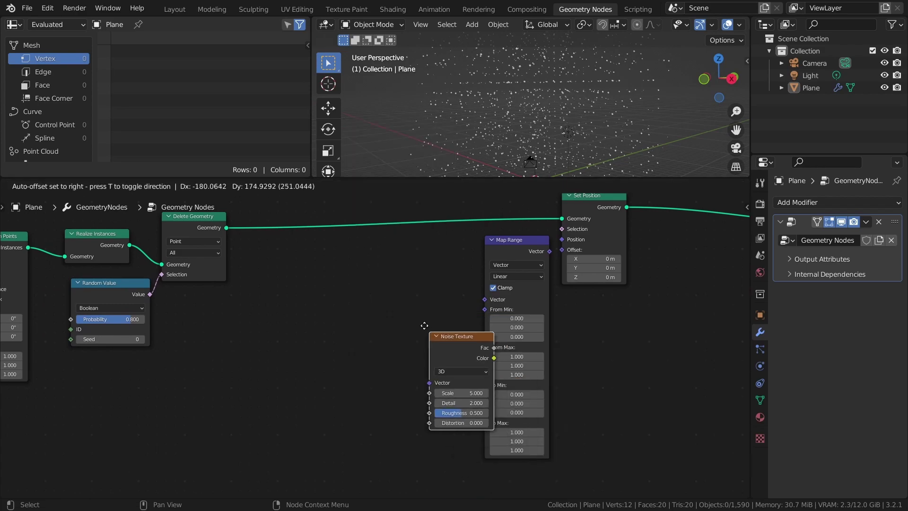
pyautogui.click(400, 276)
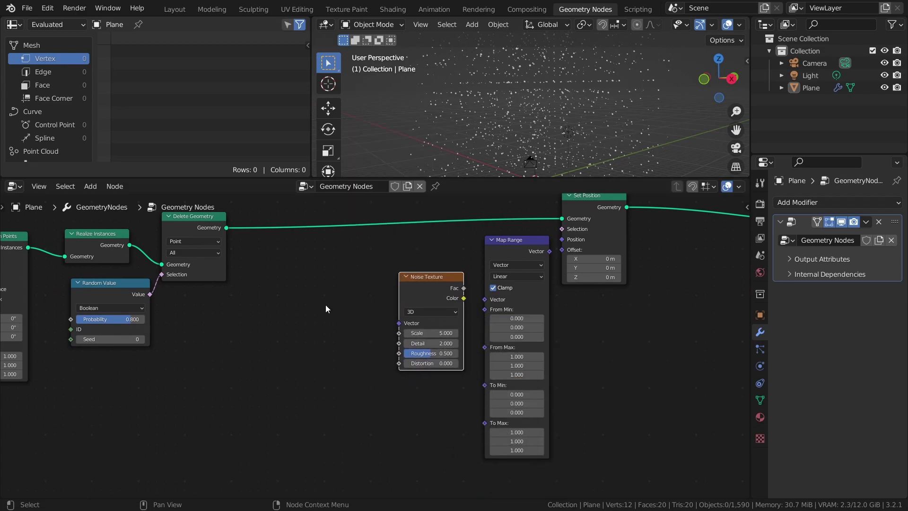
# - Add a Scene Time node before the Noise Texture node
pyautogui.hotkey('shift', 'a')
pyautogui.click(292, 129)
pyautogui.write('sce')
pyautogui.click(333, 148)
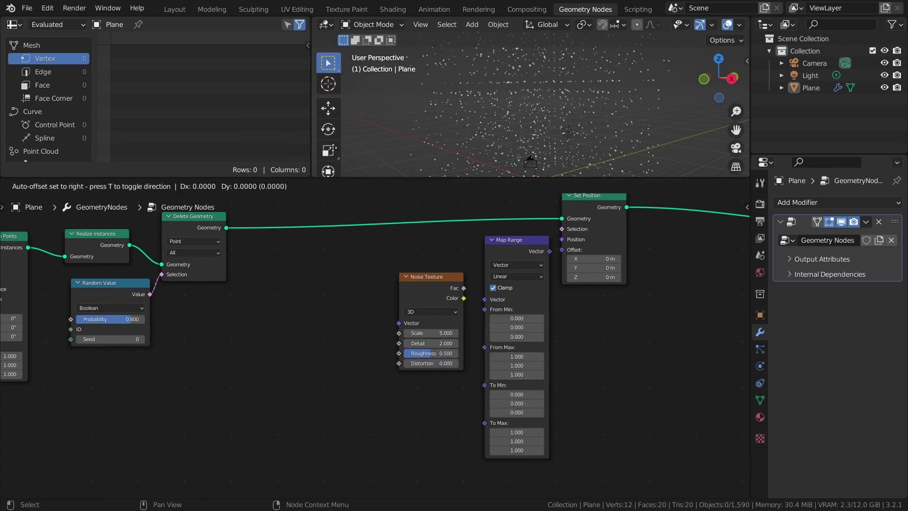
pyautogui.click(373, 410)
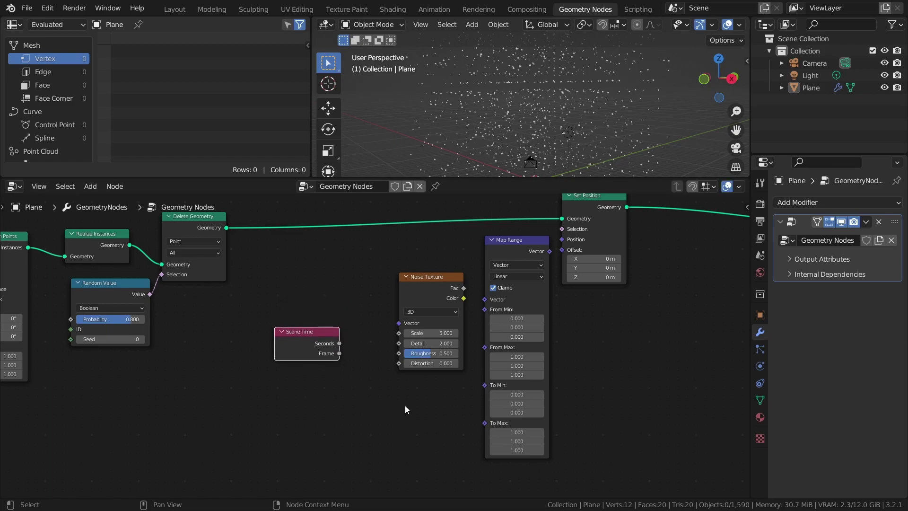
# - Feed the noise Color through Map Range into Set Position's Offset, with To Min at -1 on all three axes
pyautogui.moveTo(469, 300); pyautogui.dragTo(486, 299)
pyautogui.moveTo(590, 320); pyautogui.dragTo(526, 324, button='middle')
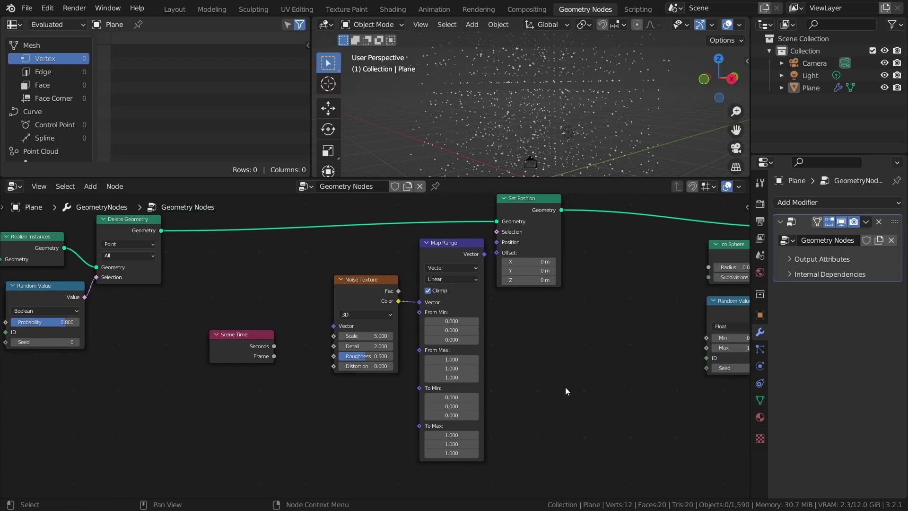
pyautogui.moveTo(451, 397); pyautogui.dragTo(451, 415)
pyautogui.write('-')
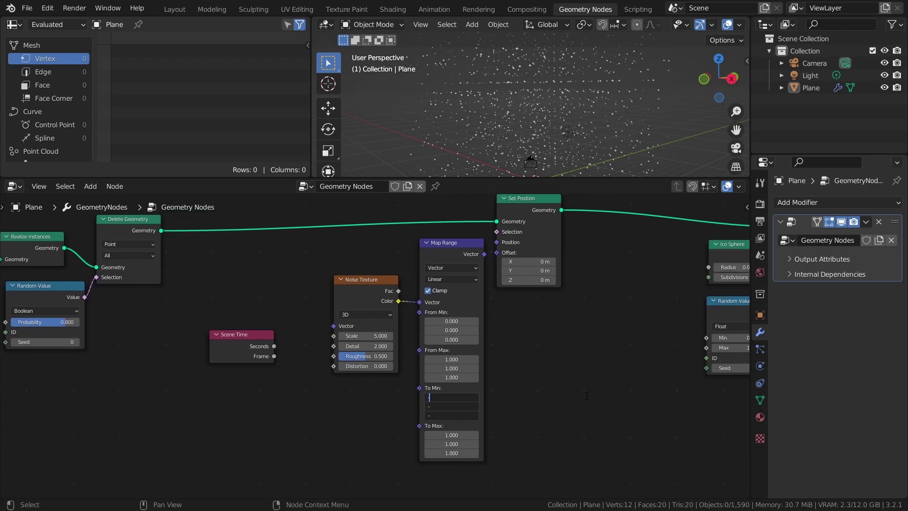
pyautogui.write('1')
pyautogui.press('Return')
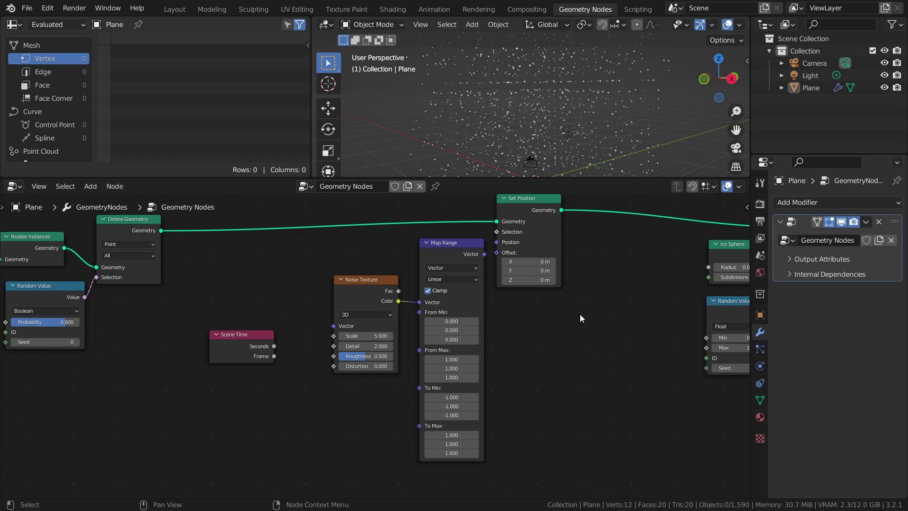
pyautogui.moveTo(484, 254); pyautogui.dragTo(504, 255)
pyautogui.moveTo(548, 141)
pyautogui.mouseDown(button='middle')
pyautogui.moveTo(481, 135)
pyautogui.moveTo(543, 137)
pyautogui.mouseUp(button='middle')
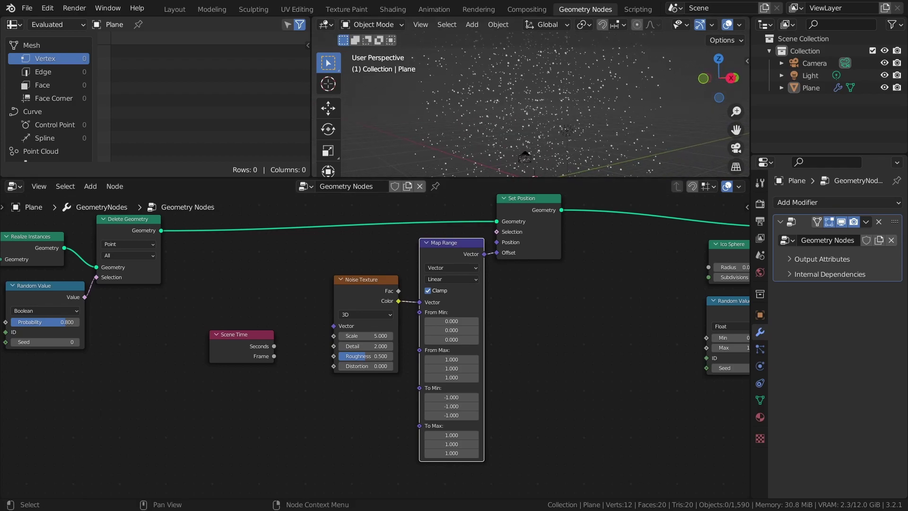
# - Switch the Noise Texture to 4D and drive its W input with the Scene Time Seconds output
pyautogui.click(114, 376)
pyautogui.click(370, 313)
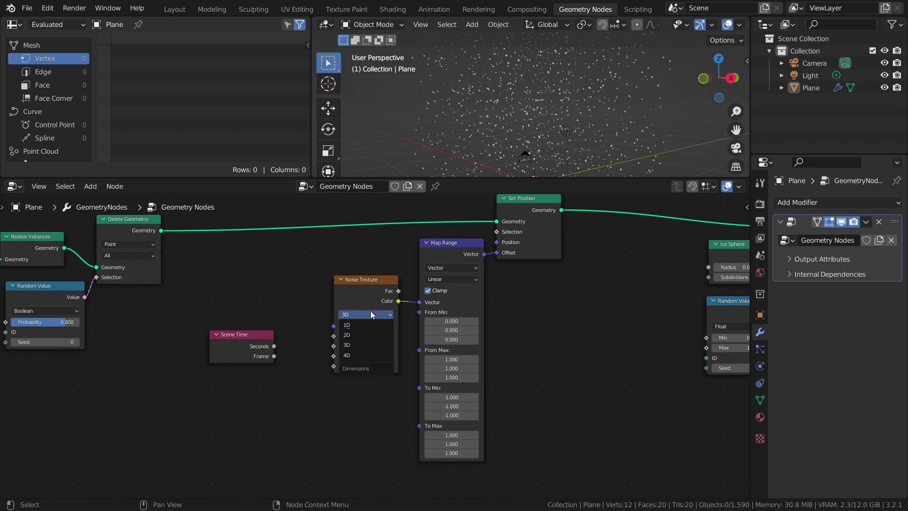
pyautogui.click(361, 351)
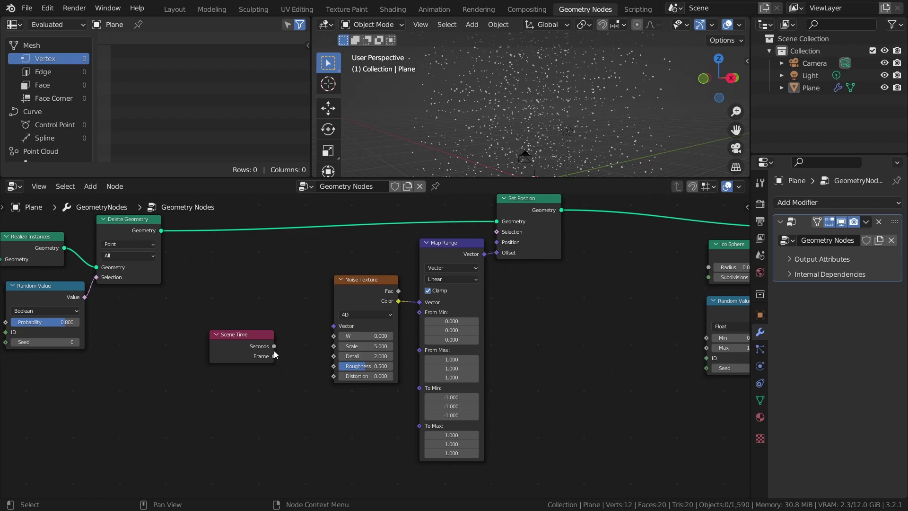
pyautogui.moveTo(274, 348); pyautogui.dragTo(336, 338)
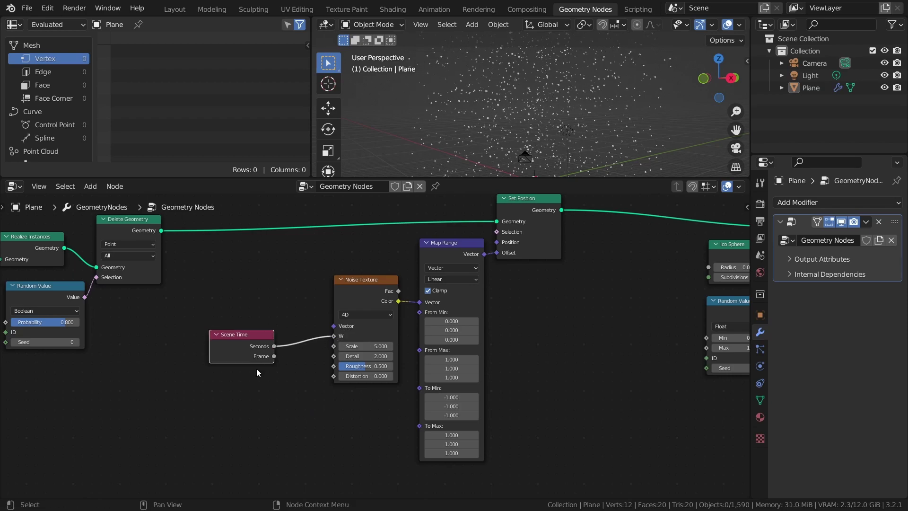
# - Play the animation and set the Noise Texture's Scale to 1 and Detail to 0
pyautogui.press('space')
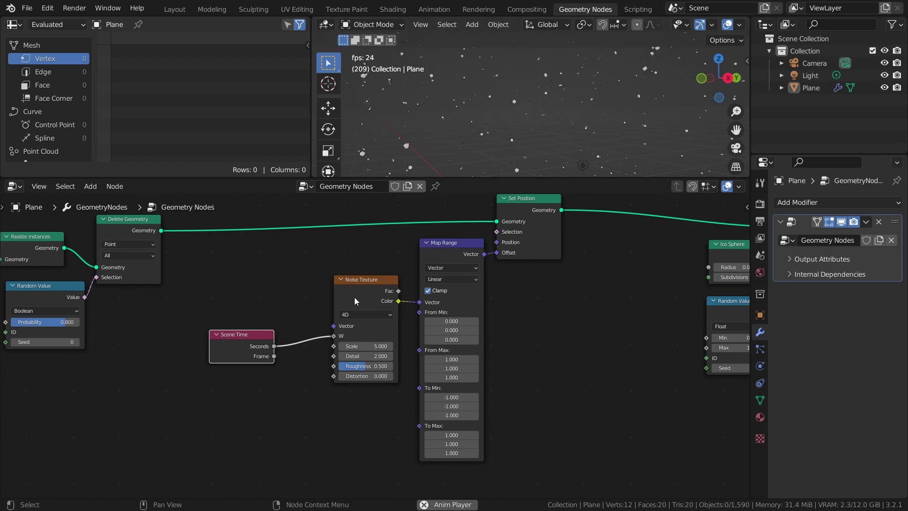
pyautogui.click(372, 345)
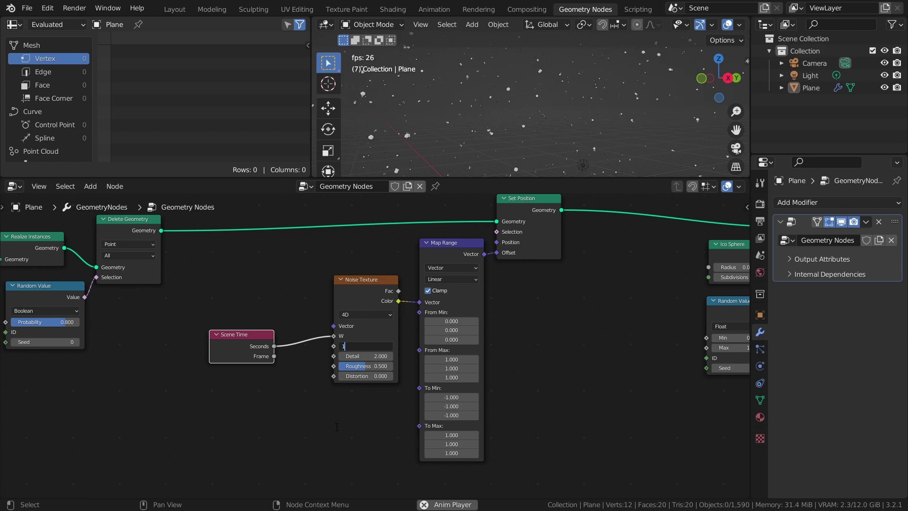
pyautogui.write('1')
pyautogui.press('Return')
pyautogui.moveTo(371, 356); pyautogui.dragTo(352, 356)
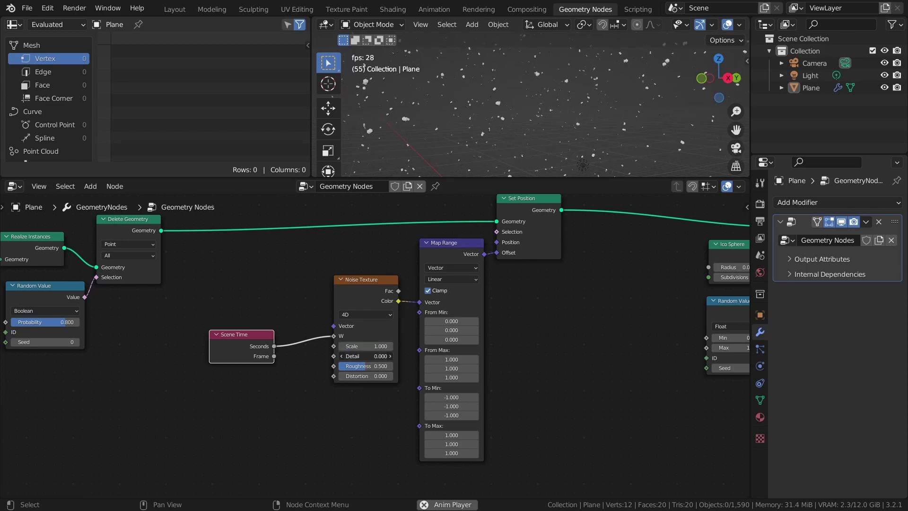
# - Insert a Math node between Scene Time and the Noise Texture's W input and set it to Multiply
pyautogui.hotkey('shift', 'a')
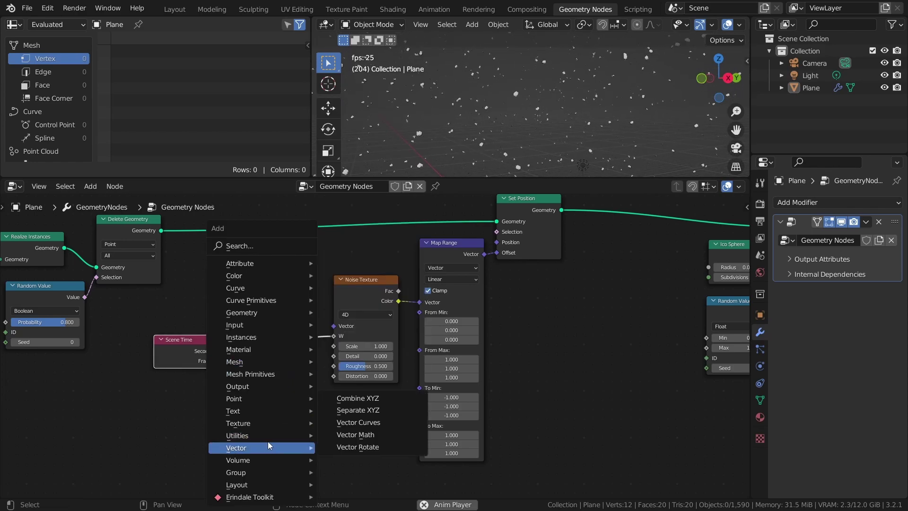
pyautogui.click(369, 398)
pyautogui.click(232, 309)
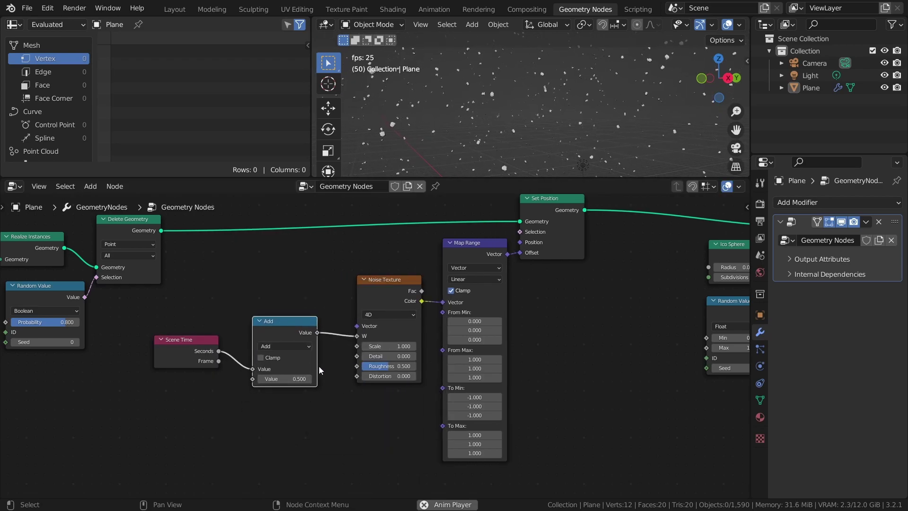
pyautogui.click(285, 346)
pyautogui.click(296, 384)
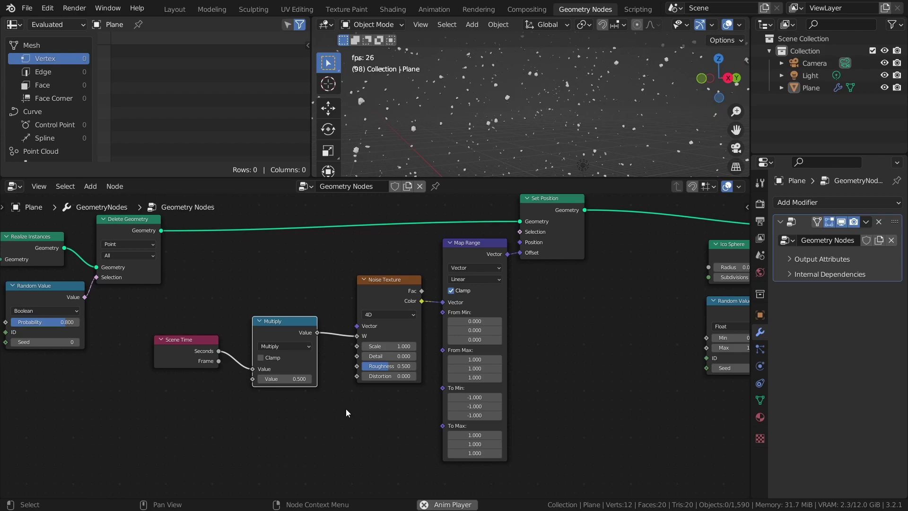
# - Set the Multiply node's second value to 0.1 and save the file
pyautogui.click(297, 379)
pyautogui.write('0.')
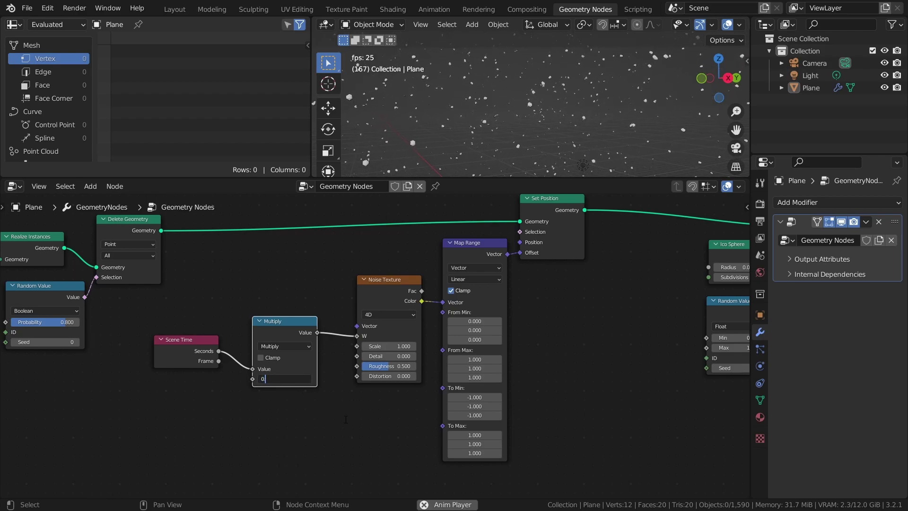
pyautogui.write('.1')
pyautogui.press('Return')
pyautogui.hotkey('ctrl', 's')
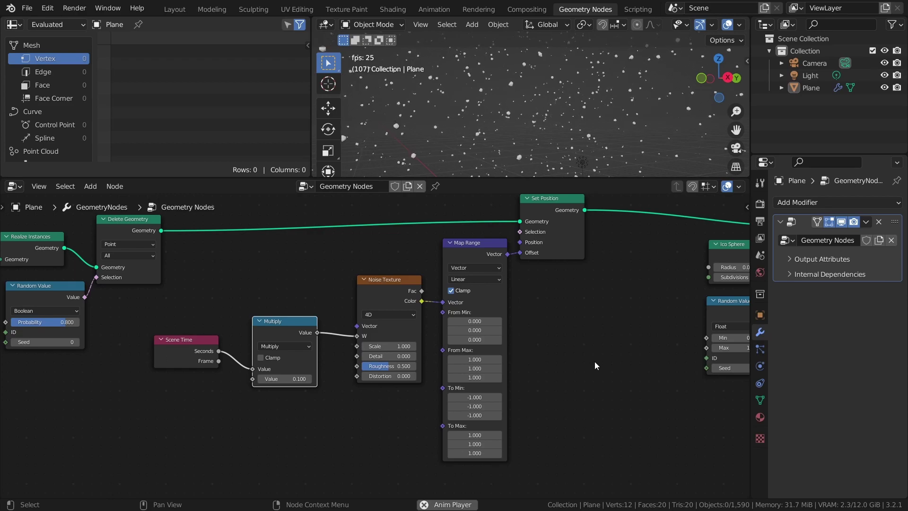
# - Set the Map Range node's To Min to -20 and To Max to 20 on all three axes
pyautogui.keyDown('ctrl'); pyautogui.scroll(-4, 594, 361); pyautogui.keyUp('ctrl')
pyautogui.keyDown('ctrl'); pyautogui.moveTo(515, 342); pyautogui.dragTo(494, 421, button='middle'); pyautogui.keyUp('ctrl')
pyautogui.moveTo(495, 421); pyautogui.dragTo(484, 377, button='middle')
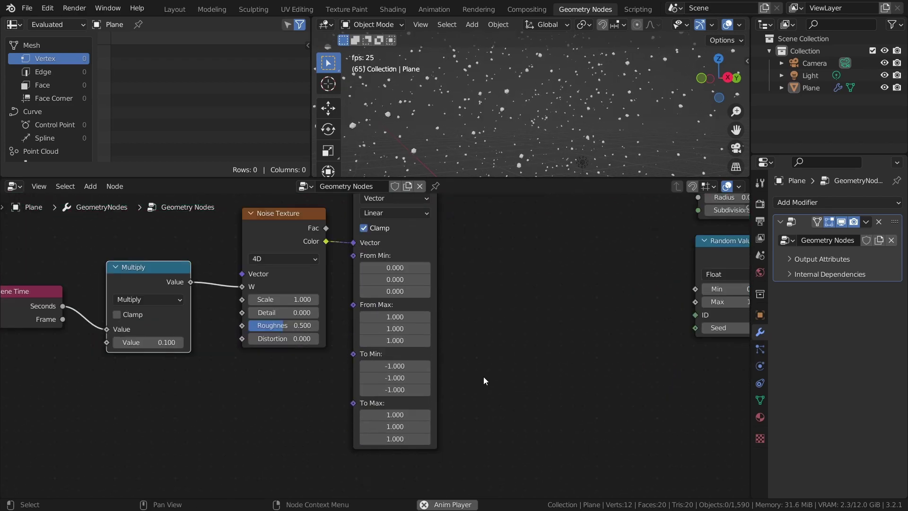
pyautogui.moveTo(394, 367); pyautogui.dragTo(394, 438)
pyautogui.write('-20')
pyautogui.press('Return')
pyautogui.write('250')
pyautogui.press('Return')
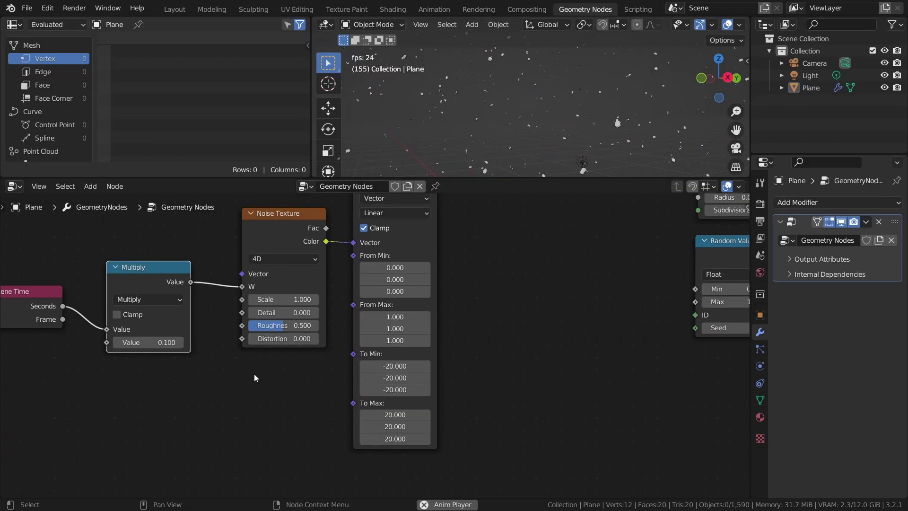
# - Slow the noise animation by setting the Multiply node's second value to 0.025
pyautogui.moveTo(157, 349); pyautogui.dragTo(286, 353, button='middle')
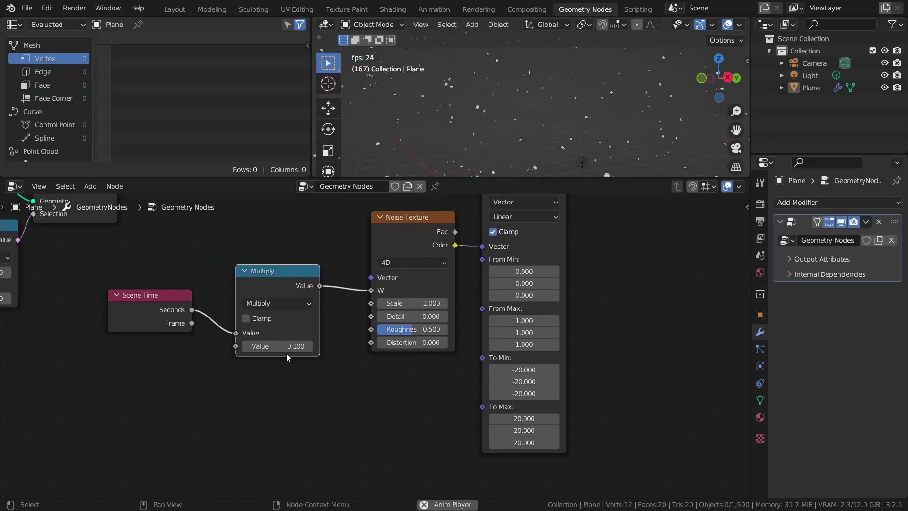
pyautogui.click(285, 350)
pyautogui.write('0.025')
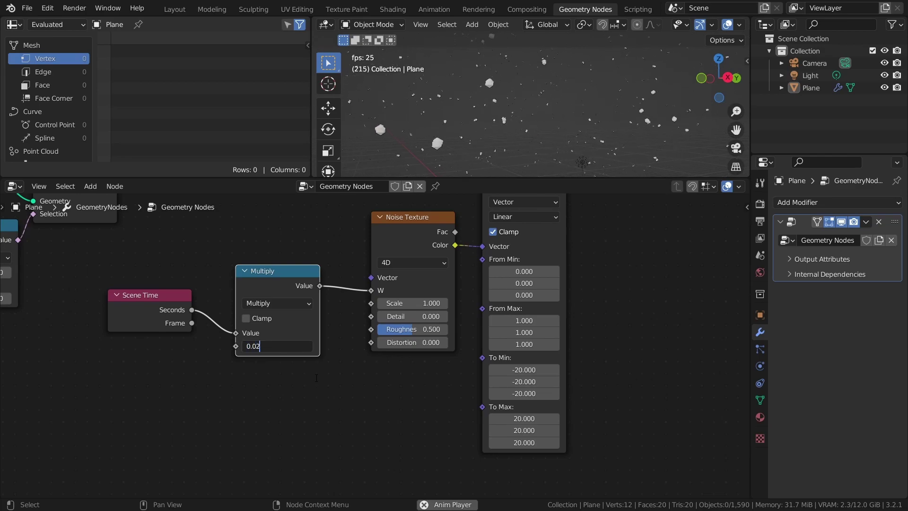
pyautogui.press('Return')
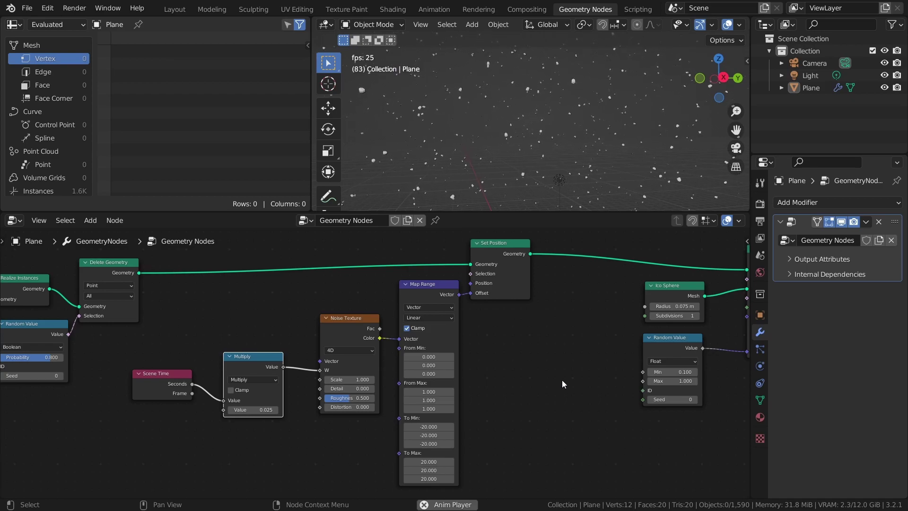
# - Move the final Instance on Points node, its input nodes and Group Output farther from Set Position
pyautogui.moveTo(563, 380); pyautogui.dragTo(340, 365, button='middle')
pyautogui.keyDown('ctrl'); pyautogui.moveTo(340, 365); pyautogui.dragTo(294, 405, button='middle'); pyautogui.keyUp('ctrl')
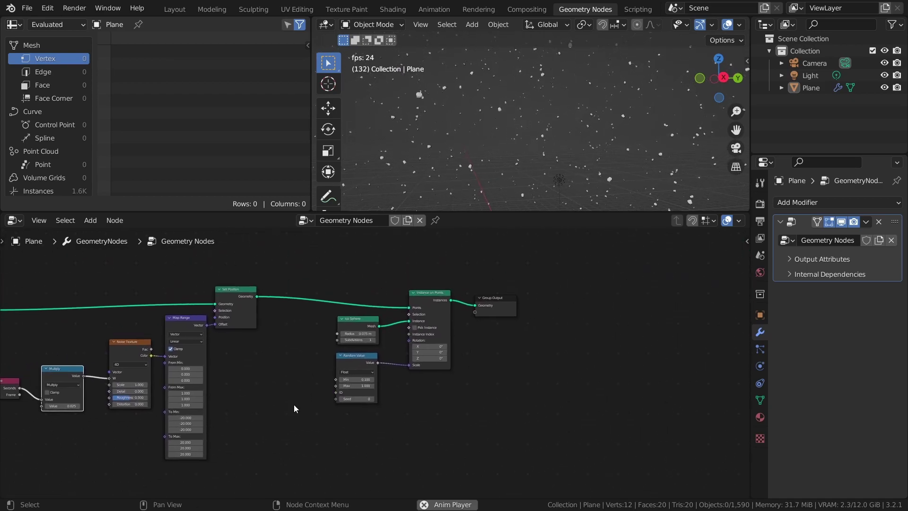
pyautogui.moveTo(535, 272); pyautogui.dragTo(320, 392)
pyautogui.press('g')
pyautogui.click(478, 386)
# - Duplicate the Set Position node and insert the copy into the link before the final Instance on Points
pyautogui.click(181, 255)
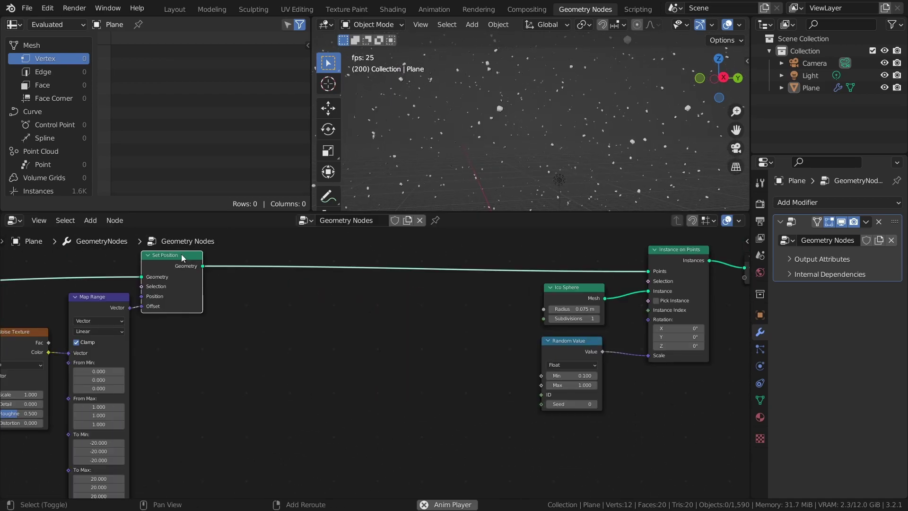
pyautogui.hotkey('shift', 'd')
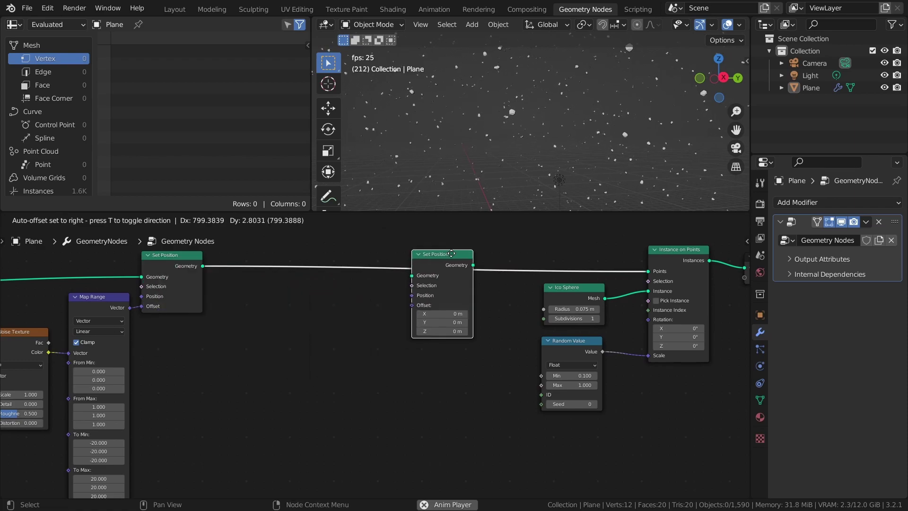
pyautogui.moveTo(452, 253); pyautogui.dragTo(453, 256)
# - Add another Scene Time node below the link between the two Set Position nodes
pyautogui.hotkey('shift', 'a')
pyautogui.click(309, 168)
pyautogui.write('sce')
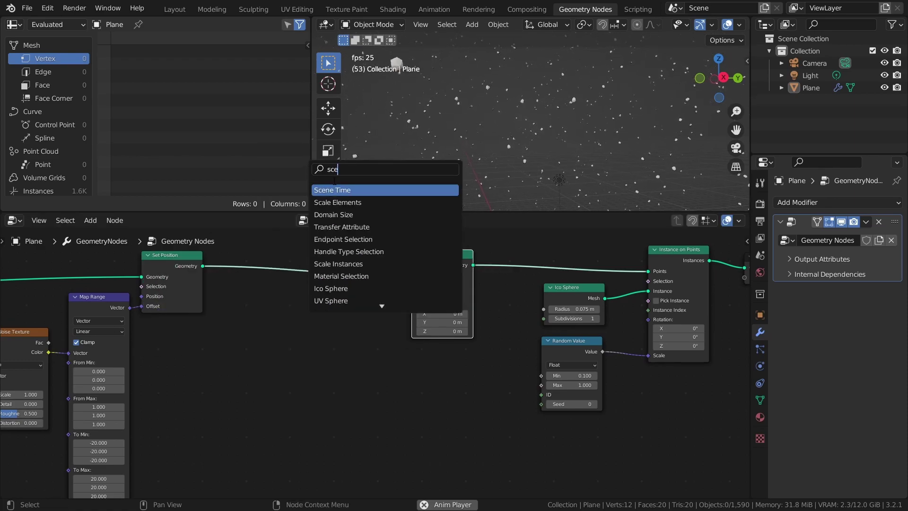
pyautogui.click(336, 190)
pyautogui.click(207, 405)
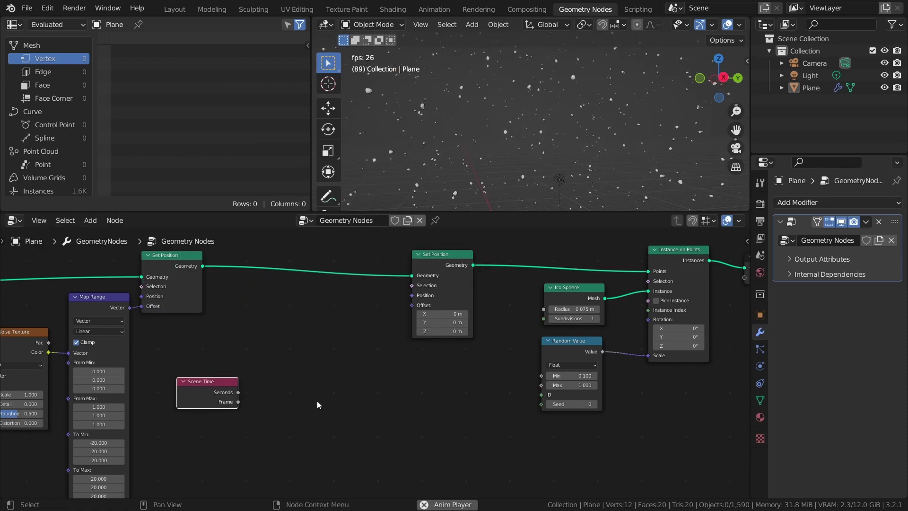
# - Add a Combine XYZ node between the new Scene Time and the second Set Position node
pyautogui.moveTo(317, 401); pyautogui.dragTo(326, 384, button='middle')
pyautogui.hotkey('shift', 'a')
pyautogui.moveTo(303, 448)
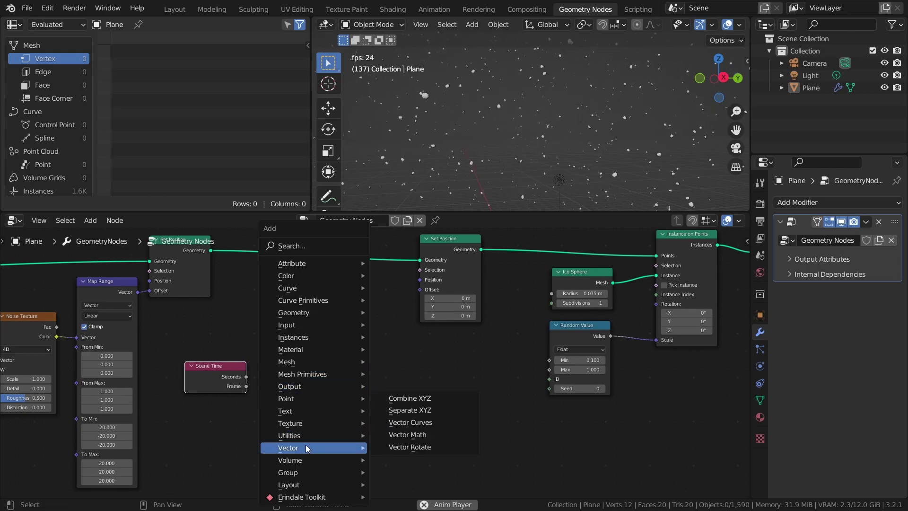
pyautogui.click(402, 400)
pyautogui.click(292, 317)
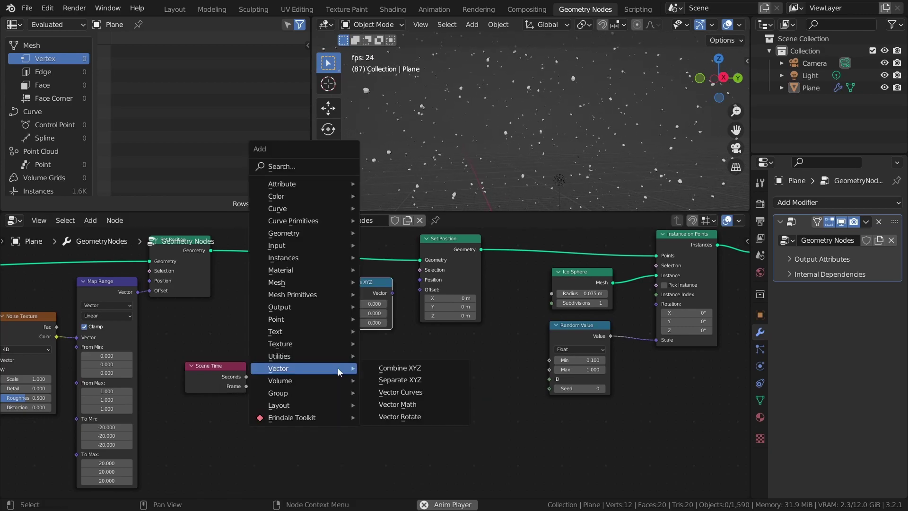
# - Add a Math node set to Multiply between the new Scene Time and Combine XYZ nodes, and save the file
pyautogui.hotkey('shift', 'a')
pyautogui.moveTo(334, 358)
pyautogui.click(392, 318)
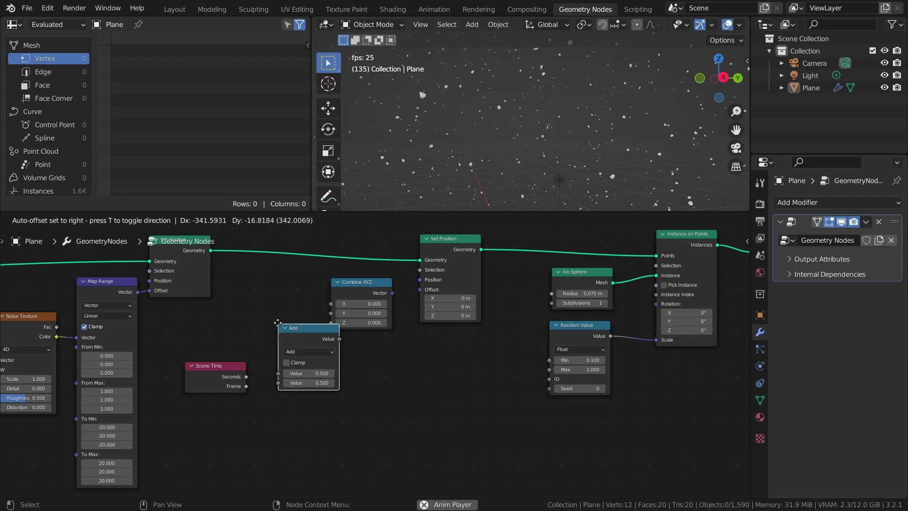
pyautogui.click(293, 354)
pyautogui.click(293, 348)
pyautogui.click(297, 391)
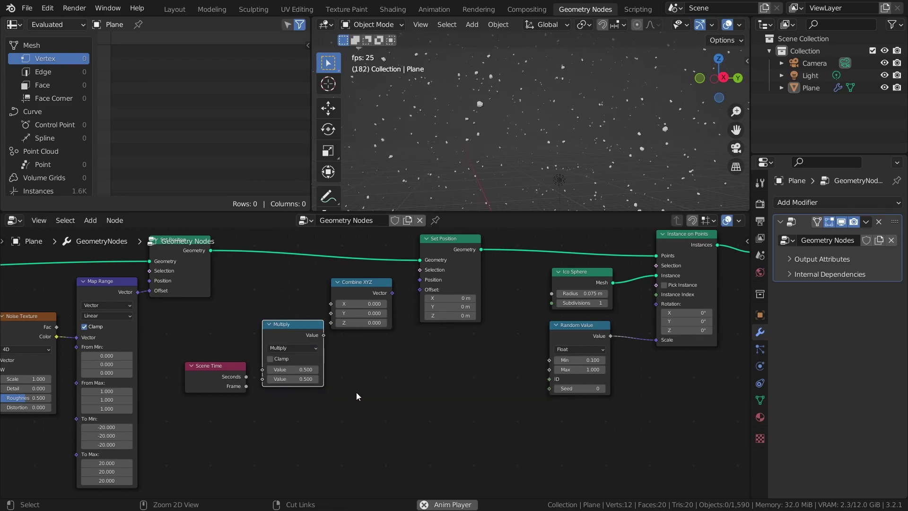
pyautogui.scroll(2, 356, 393)
pyautogui.hotkey('ctrl', 's')
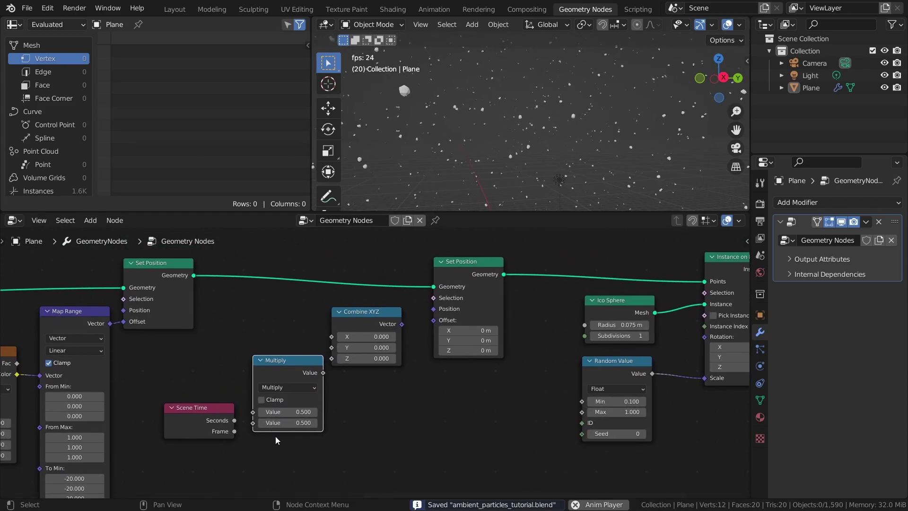
# - Connect the new Scene Time's Seconds to the Multiply node's first value and set its second value to 0.25
pyautogui.moveTo(234, 420); pyautogui.dragTo(254, 412)
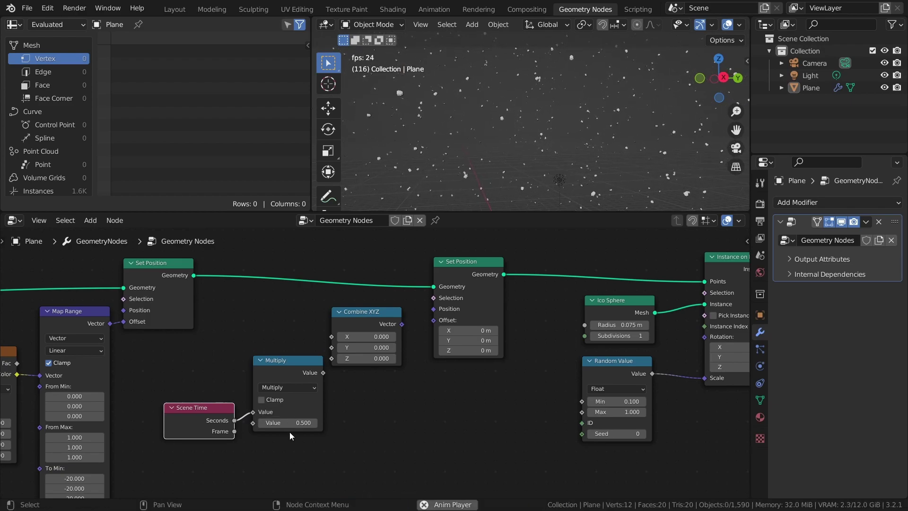
pyautogui.write('0.25')
pyautogui.press('Return')
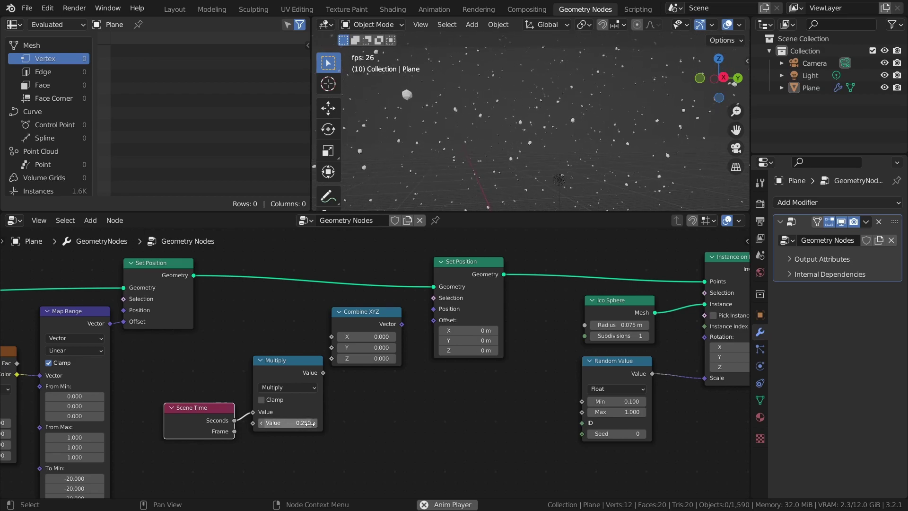
# - Link the Multiply result to the X input of Combine XYZ and line up the Scene Time, Multiply and Combine XYZ nodes
pyautogui.moveTo(365, 312); pyautogui.dragTo(374, 309)
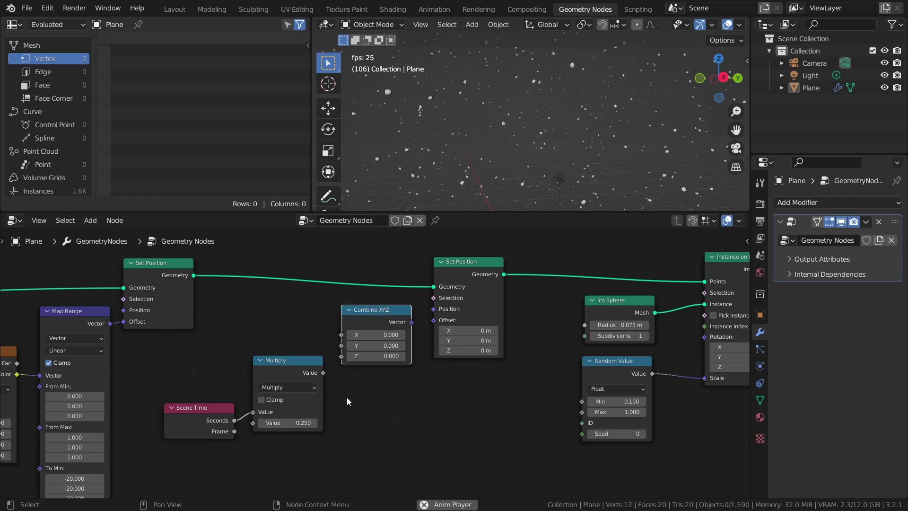
pyautogui.moveTo(323, 373); pyautogui.dragTo(343, 334)
pyautogui.moveTo(296, 362); pyautogui.dragTo(298, 317)
pyautogui.moveTo(203, 408); pyautogui.dragTo(203, 357)
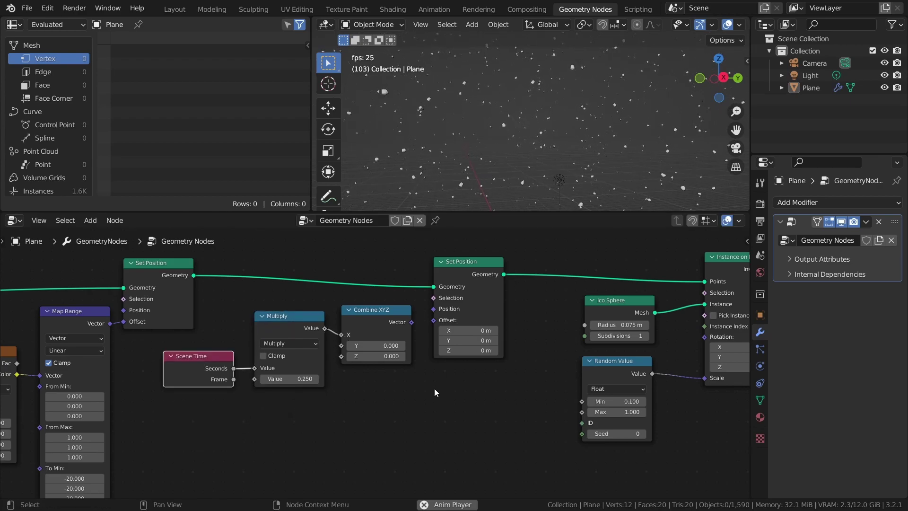
# - Connect the Combine XYZ vector to the second Set Position's Offset and show the particles in front view
pyautogui.moveTo(412, 322); pyautogui.dragTo(436, 320)
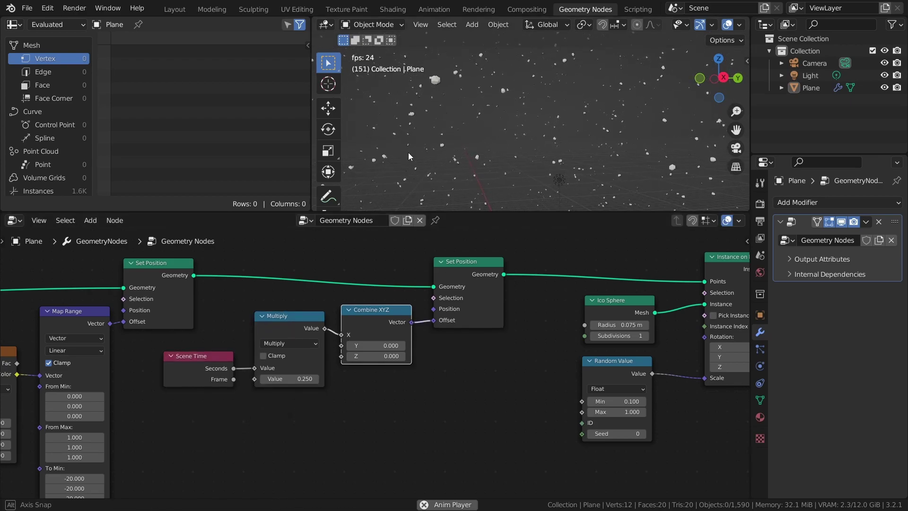
pyautogui.press('KP_1')
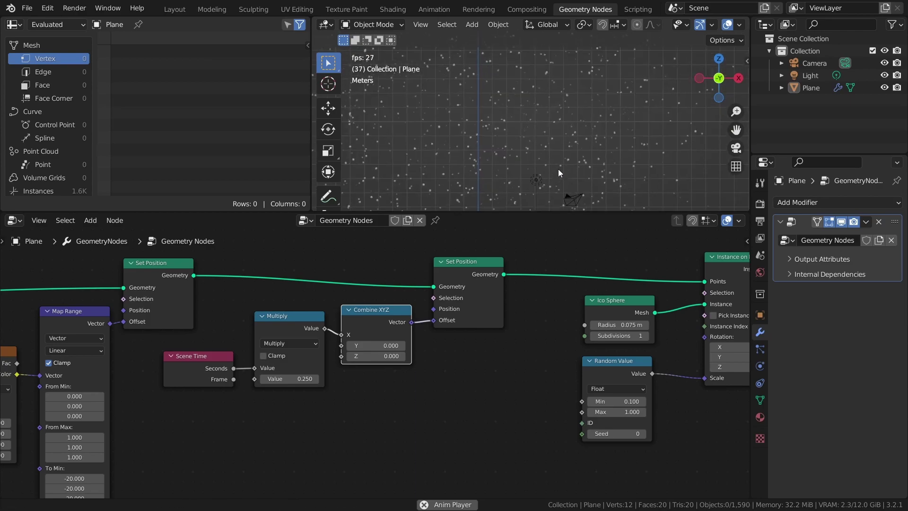
pyautogui.scroll(2, 562, 159)
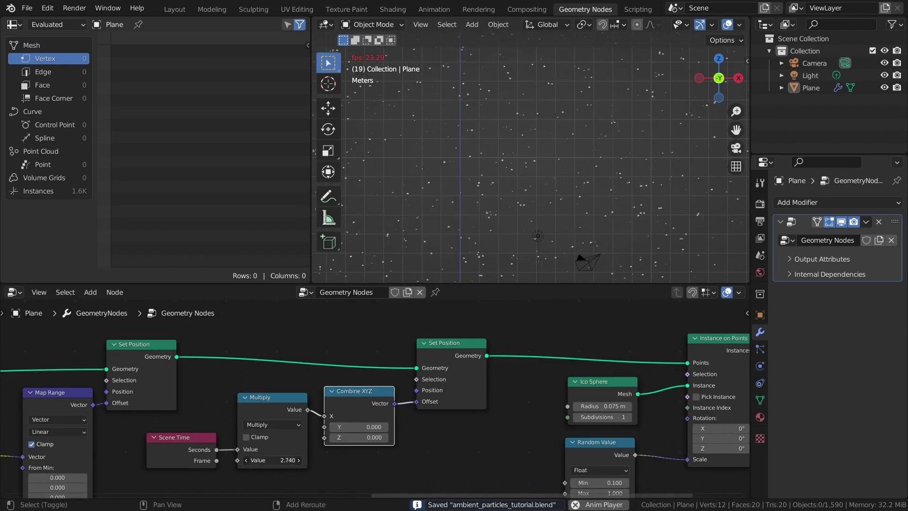
# - Try different time Multiply factors, ending with 0.450 for the X offset and a Noise Texture scale of 0.670
pyautogui.keyDown('shift'); pyautogui.moveTo(272, 460); pyautogui.dragTo(421, 456); pyautogui.keyUp('shift')
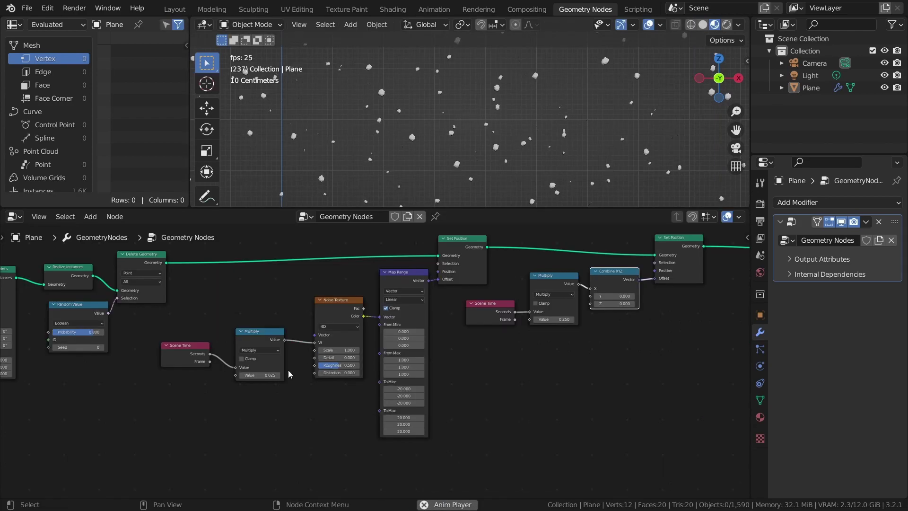
pyautogui.keyDown('shift'); pyautogui.moveTo(279, 375); pyautogui.dragTo(261, 376); pyautogui.keyUp('shift')
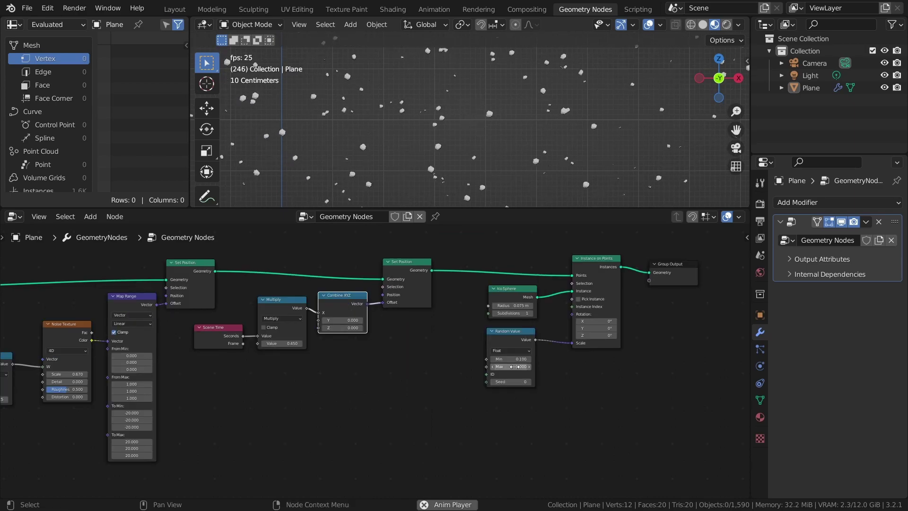
# - Try other values for the instance scale's random minimum and the point deletion probability, and save the file
pyautogui.keyDown('shift'); pyautogui.moveTo(514, 359); pyautogui.dragTo(719, 366); pyautogui.keyUp('shift')
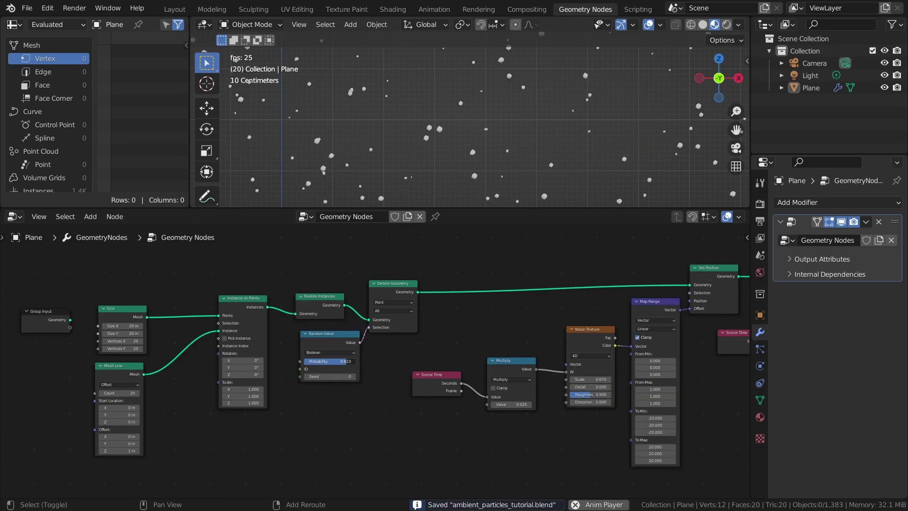
pyautogui.moveTo(331, 362); pyautogui.dragTo(466, 370)
pyautogui.moveTo(466, 365); pyautogui.dragTo(238, 370, button='middle')
pyautogui.hotkey('ctrl', 's')
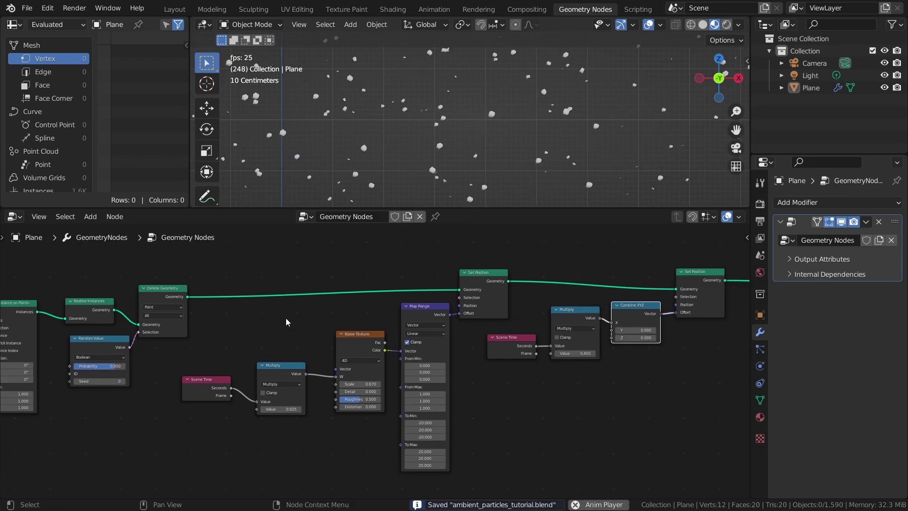